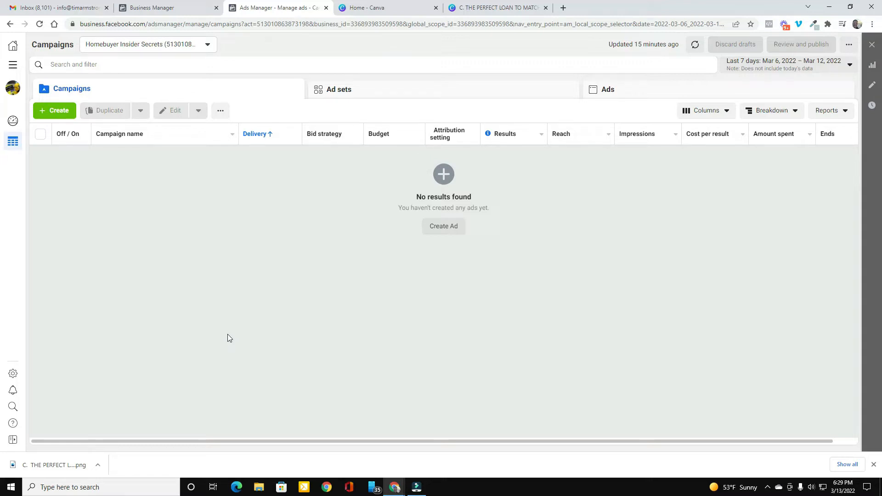
Create a new campaign with the Lead generation objective and name the campaign "example ad"
left_click(60, 114)
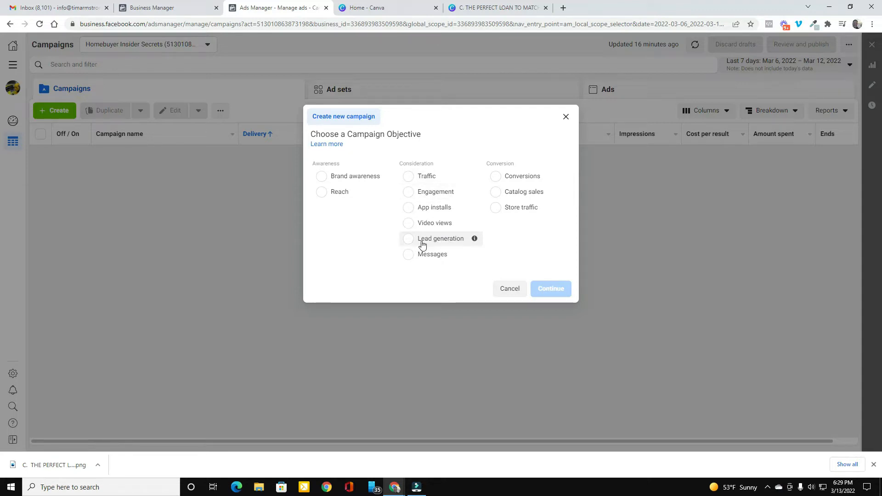
left_click(408, 240)
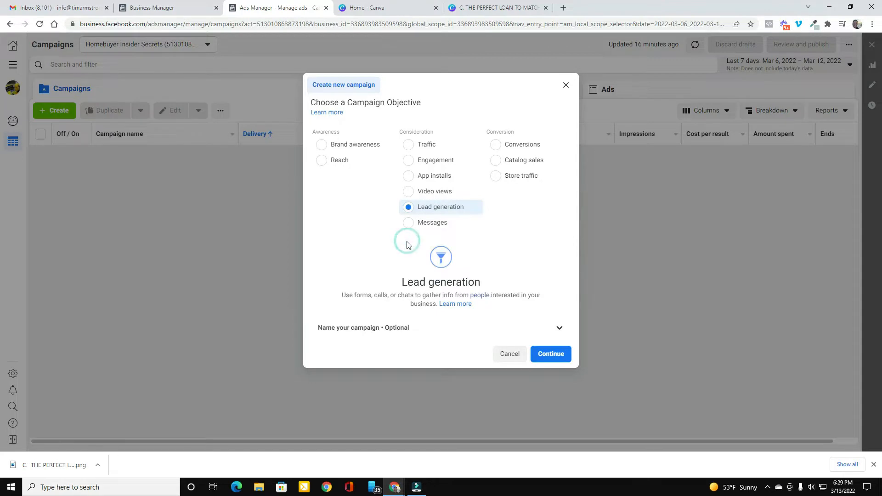
left_click(413, 329)
left_click(409, 341)
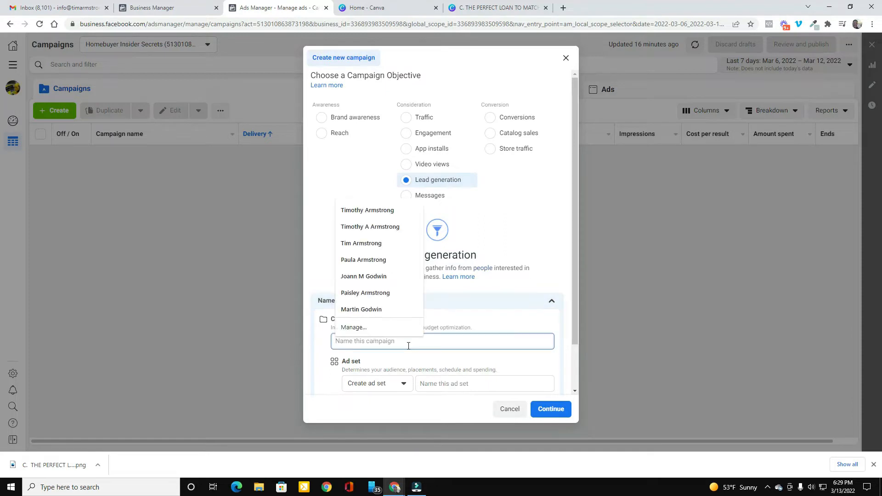
type("example ad")
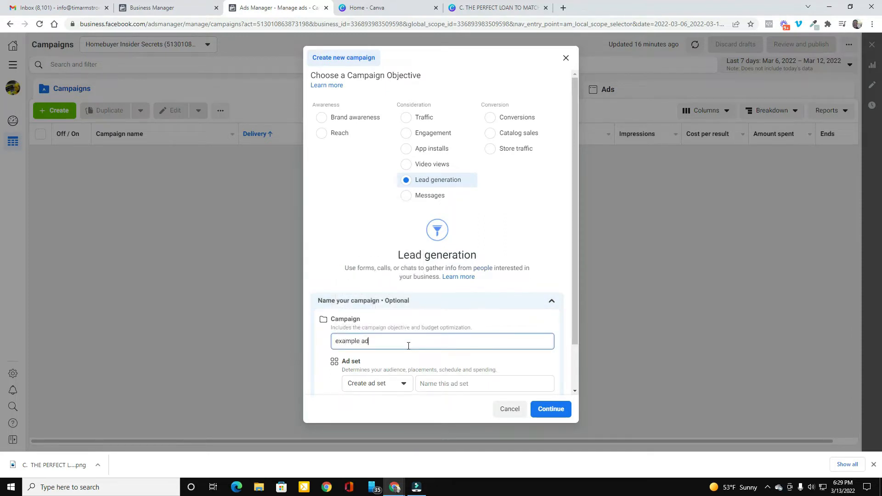
Name the ad set "example ad set" and the ad "example ad", and continue to the campaign settings
left_click(443, 382)
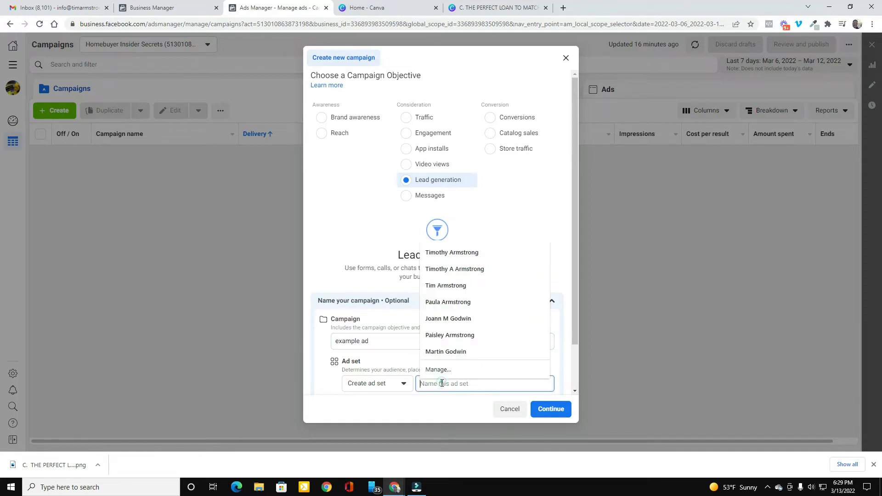
type("example ad set")
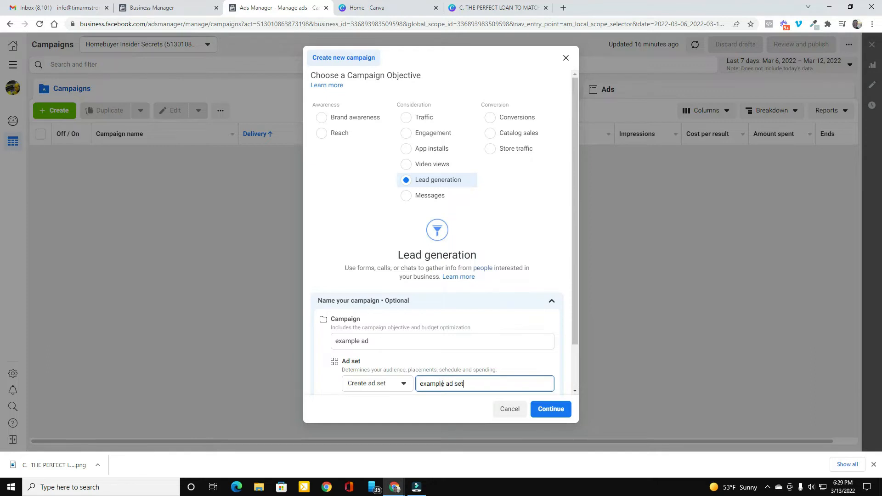
scroll(533, 329, "down", 1)
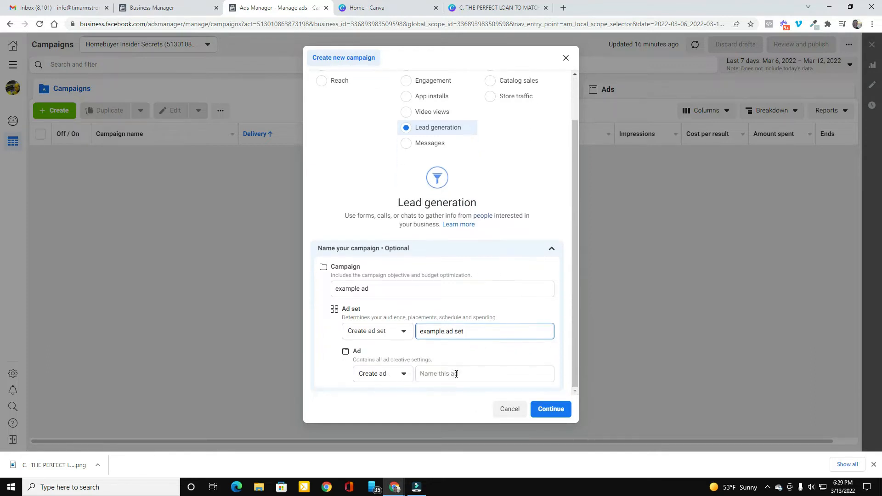
left_click(456, 373)
type("example ad")
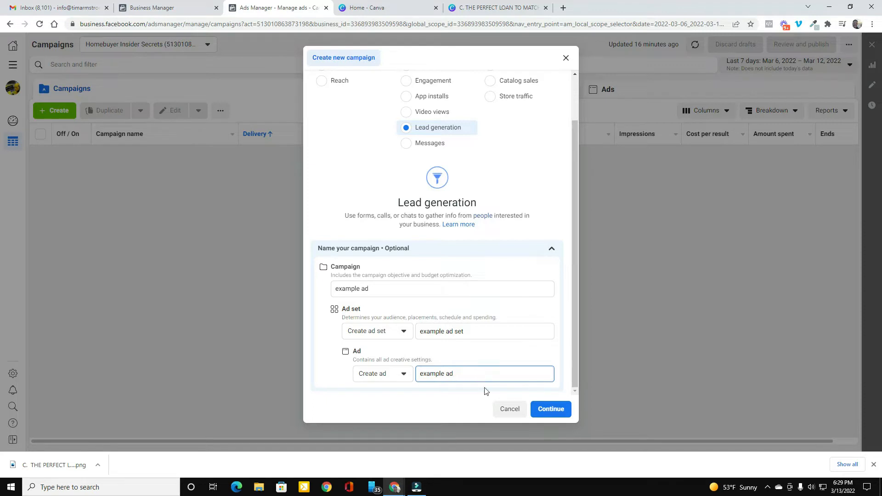
left_click(538, 409)
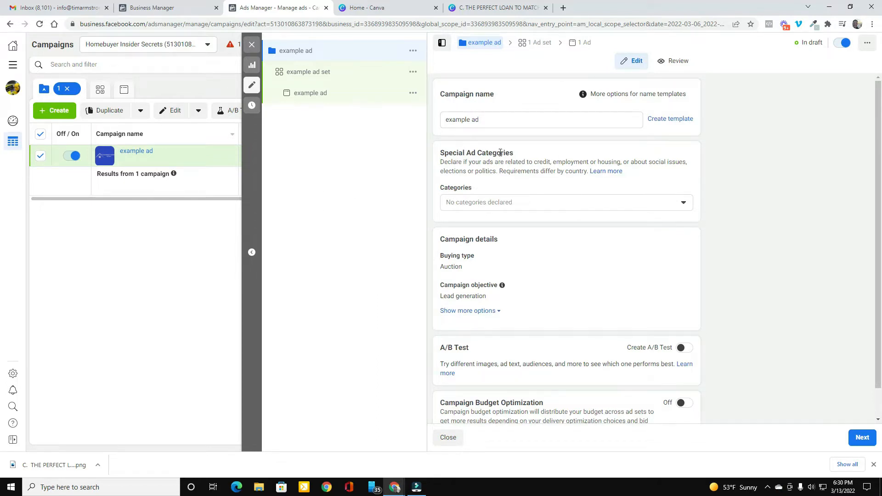
Declare Housing as the campaign's special ad category and proceed to the ad set settings
left_click(494, 205)
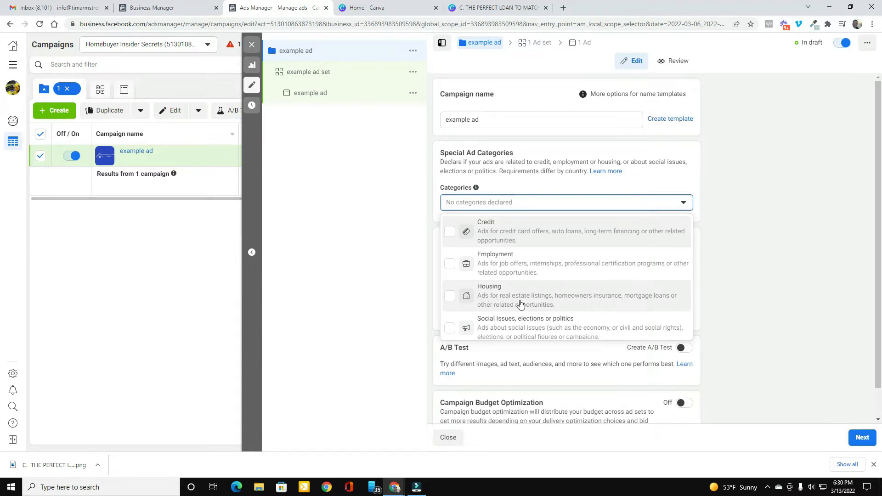
left_click(450, 299)
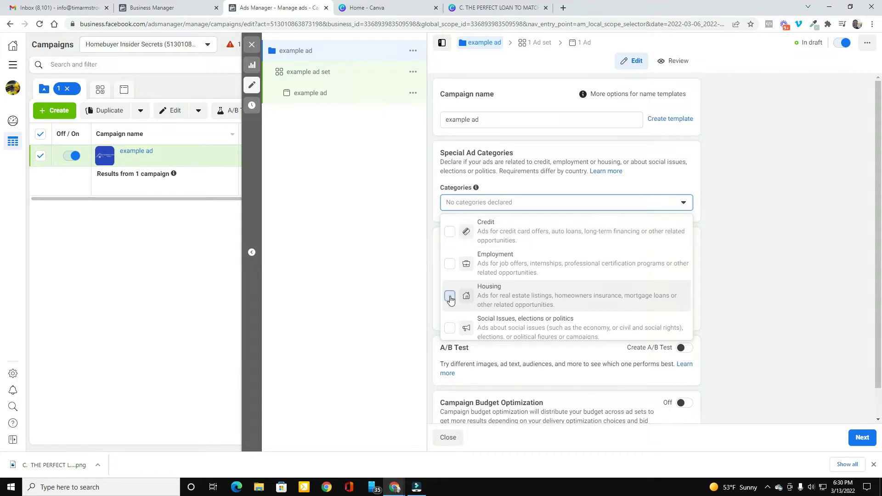
left_click(359, 302)
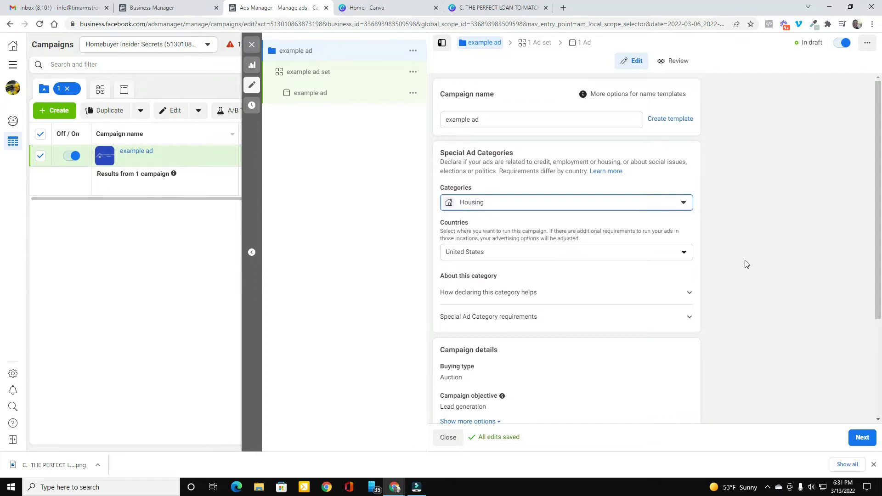
scroll(556, 354, "down", 3)
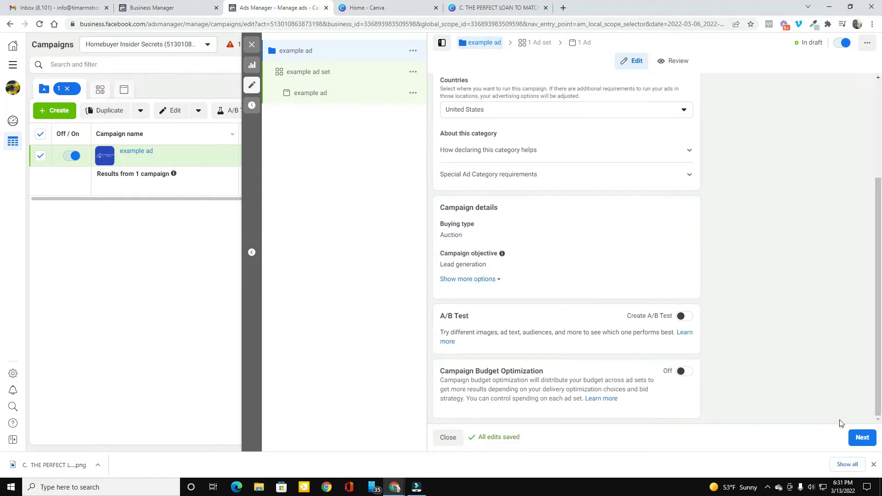
left_click(858, 440)
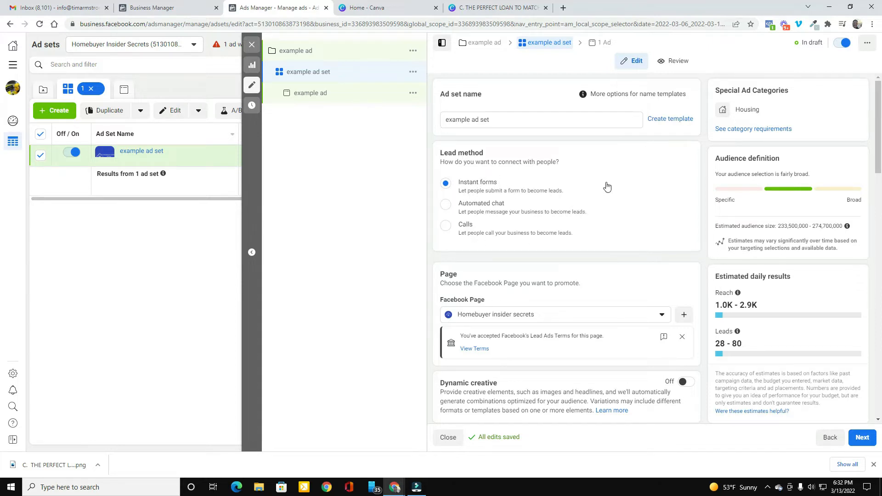
Set the ad set's daily budget to $5.00
scroll(607, 187, "down", 3)
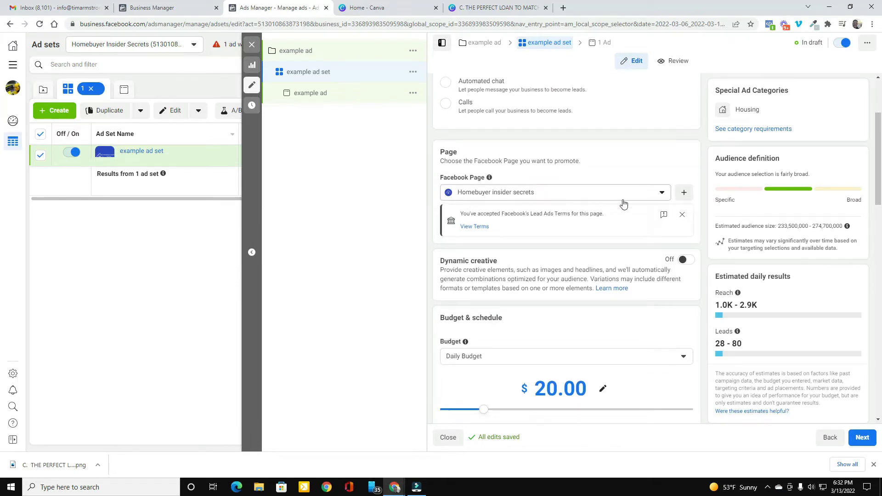
scroll(624, 198, "down", 3)
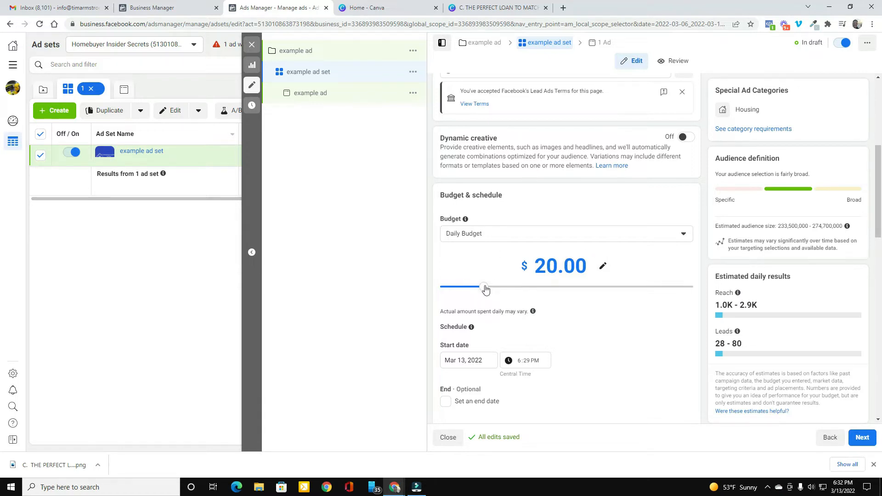
left_click_drag(486, 289, 461, 295)
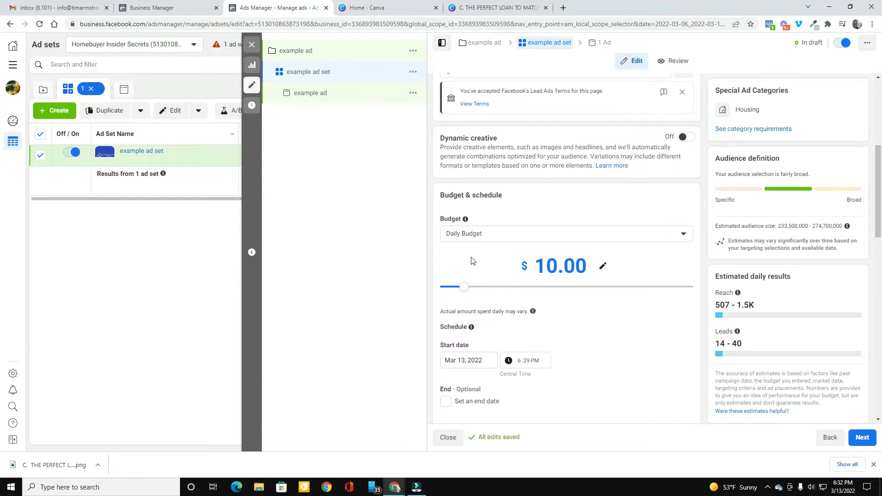
mouse_move(532, 311)
left_click_drag(464, 286, 453, 294)
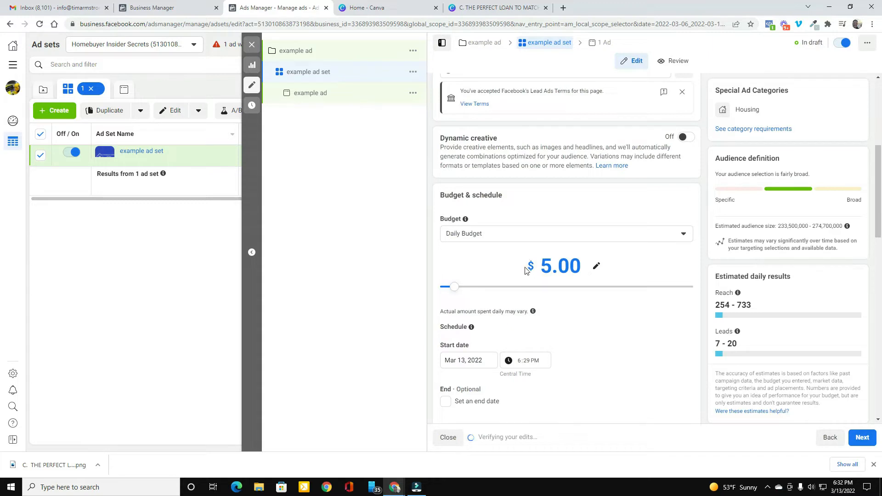
double_click(550, 266)
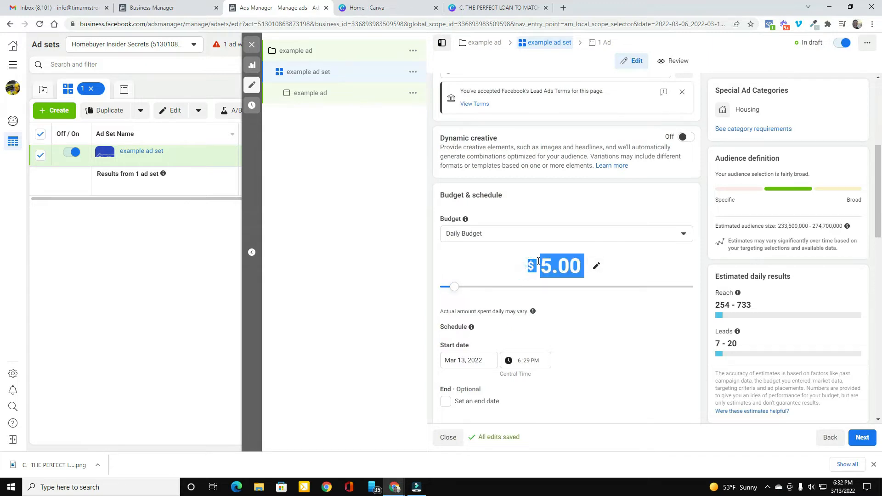
Restrict the audience's location targeting to "People living in this location"
scroll(558, 258, "down", 5)
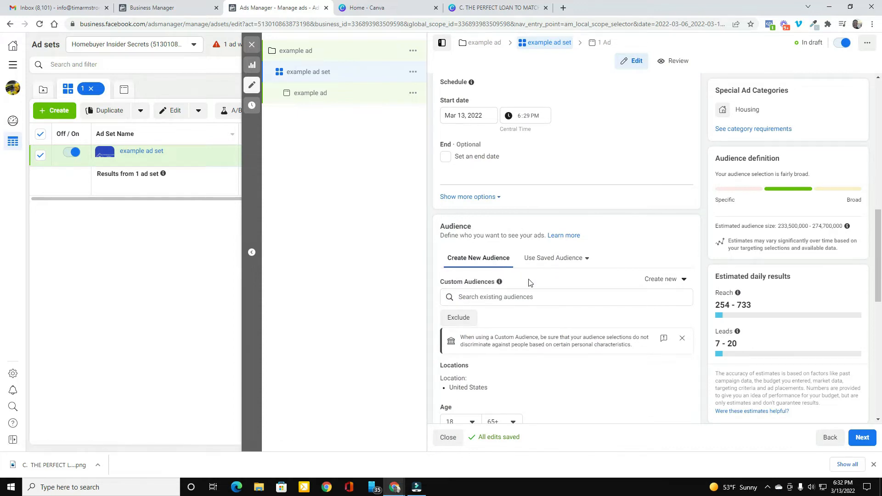
scroll(528, 281, "down", 3)
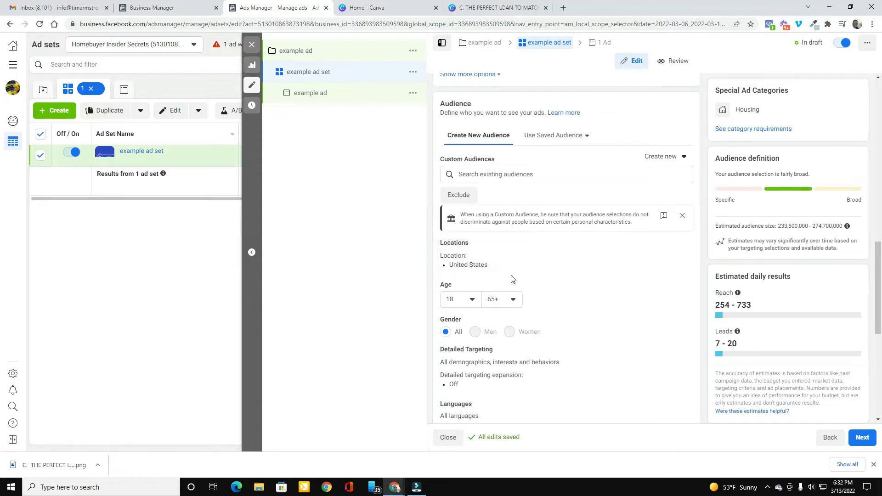
left_click(679, 247)
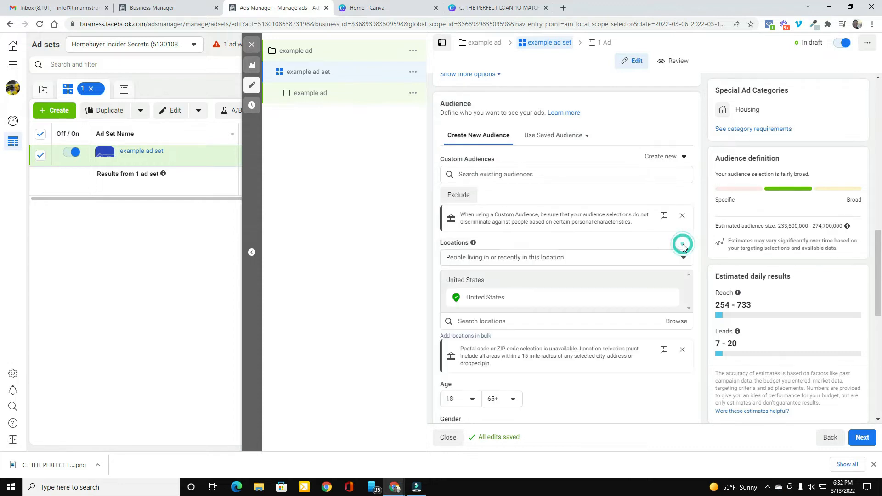
left_click(516, 260)
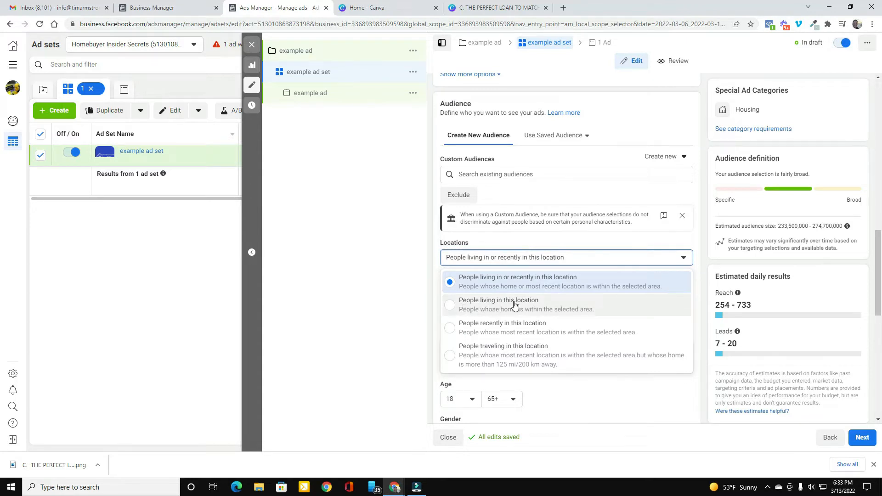
left_click(529, 304)
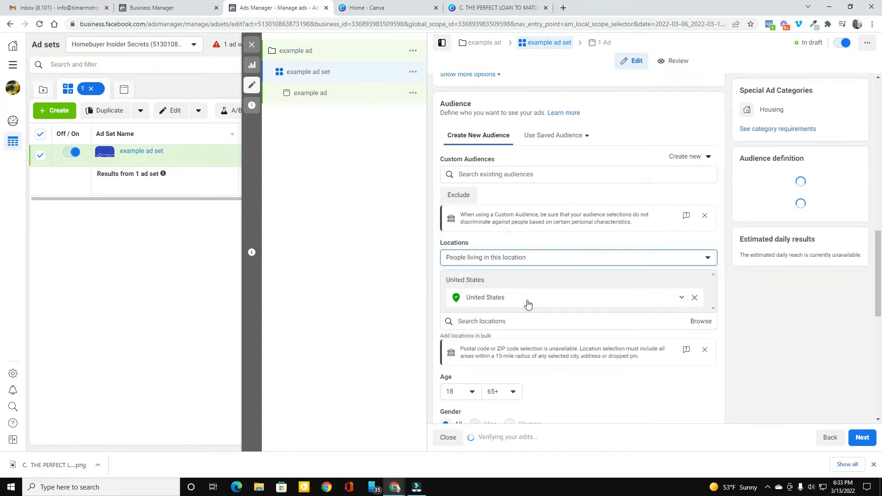
Search locations for "los" and target Los Angeles County, California, United States
left_click(487, 321)
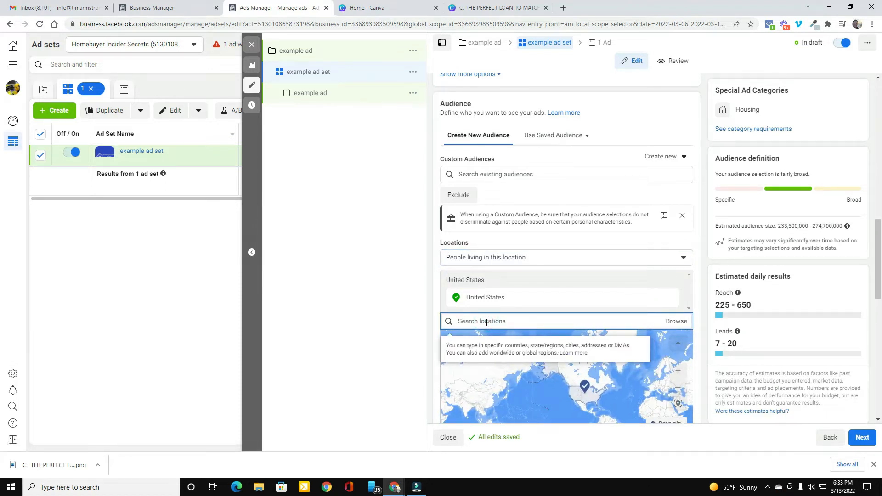
type("loa")
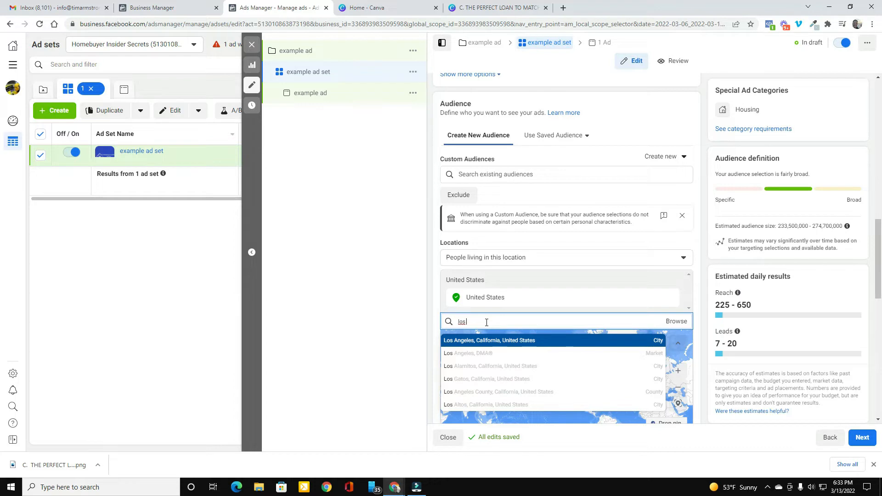
left_click(478, 394)
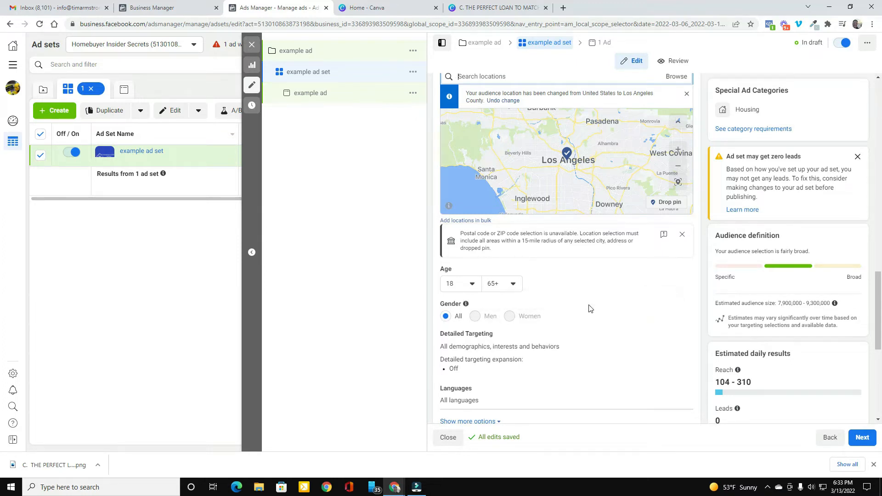
Add the interest Zillow to the audience's detailed targeting
scroll(611, 309, "down", 3)
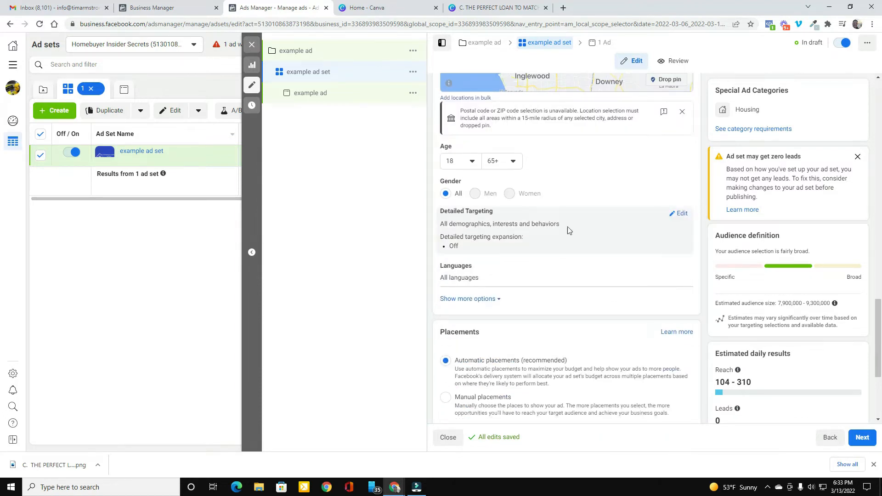
left_click(682, 215)
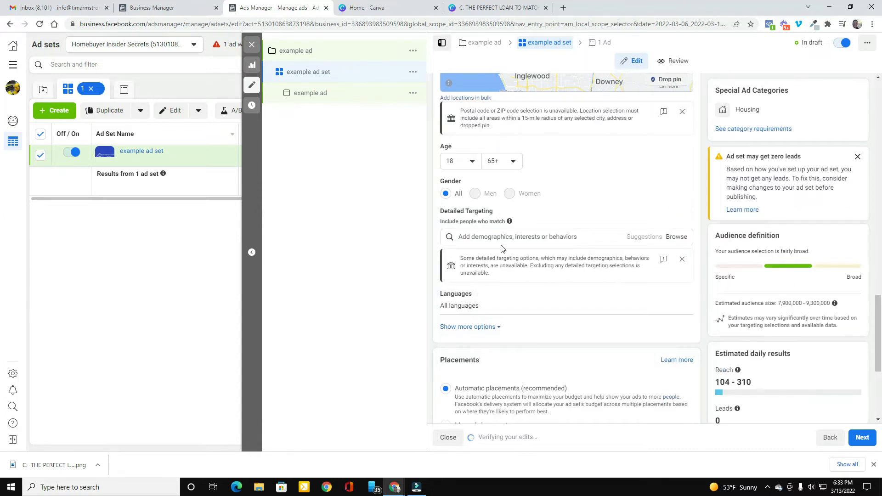
left_click(478, 237)
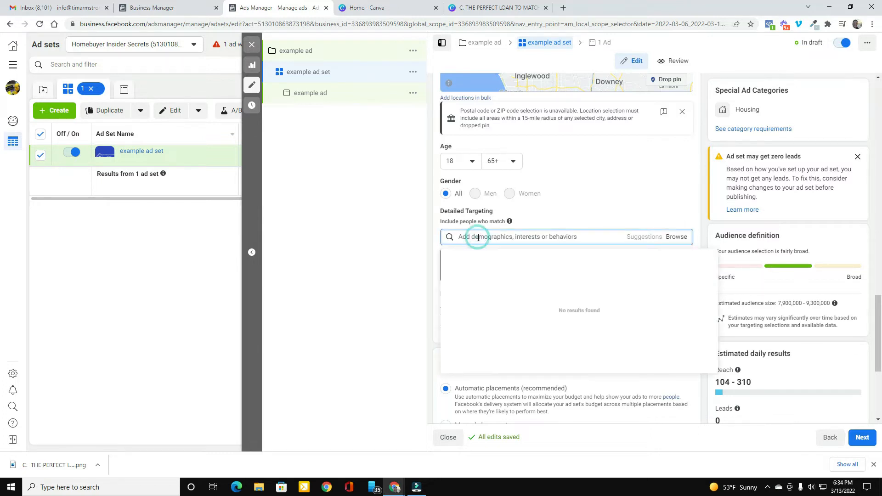
type("a")
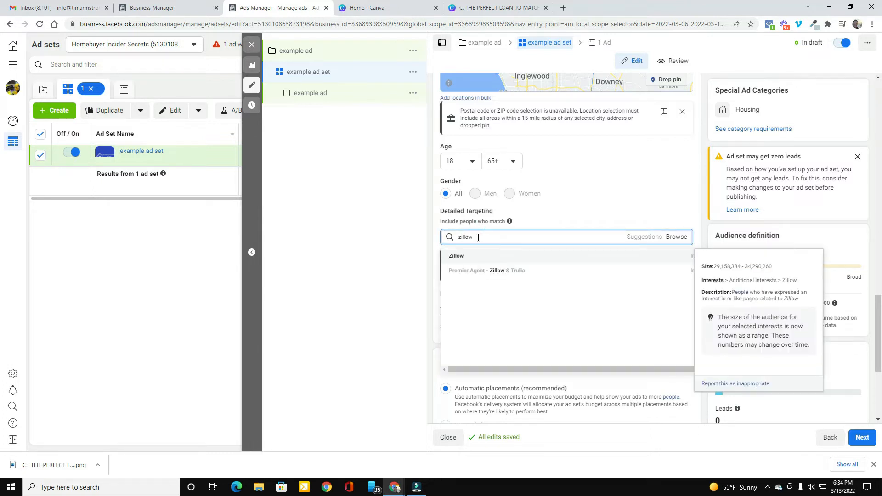
left_click(457, 256)
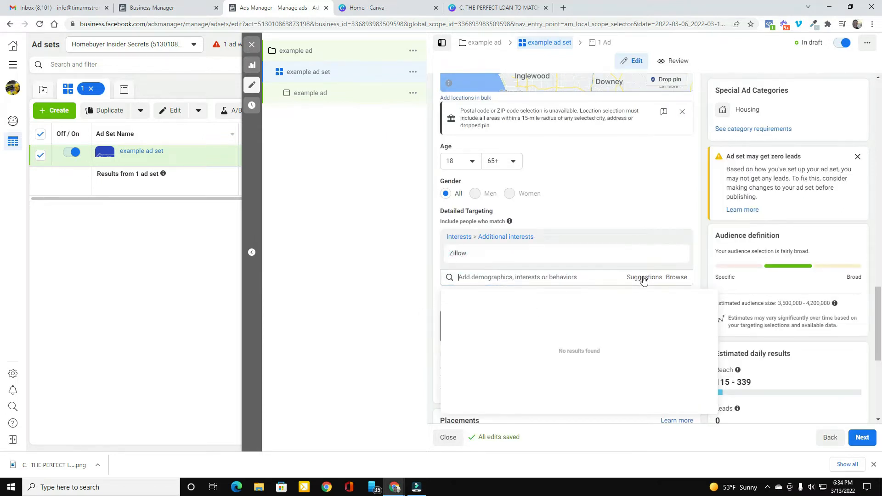
Add the suggested interest Renting to the detailed targeting and check the estimated audience size
left_click(641, 278)
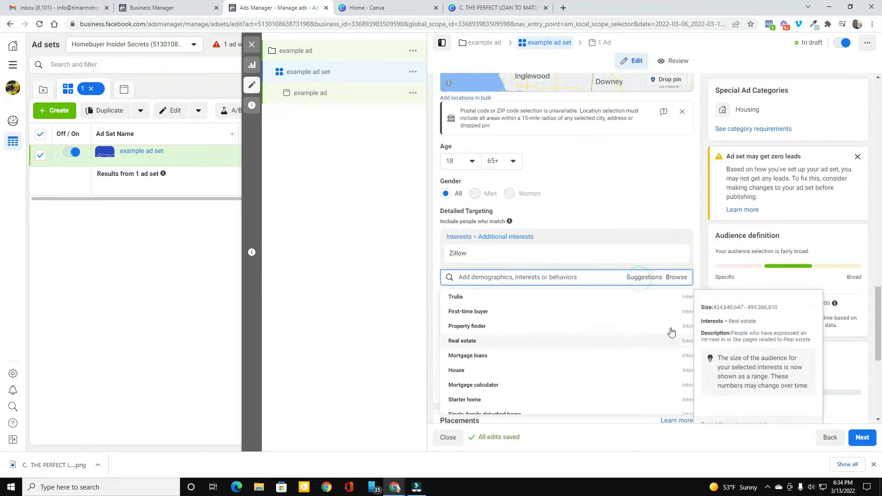
left_click_drag(715, 309, 739, 307)
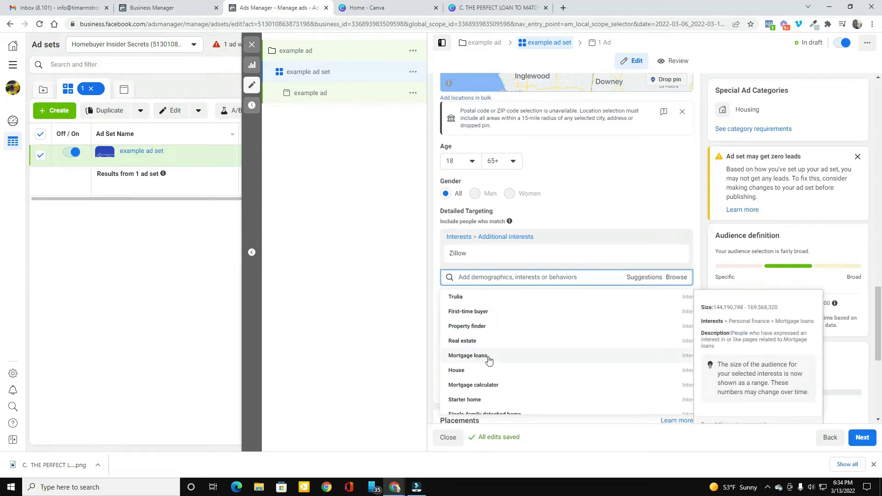
scroll(487, 360, "down", 3)
scroll(505, 356, "up", 3)
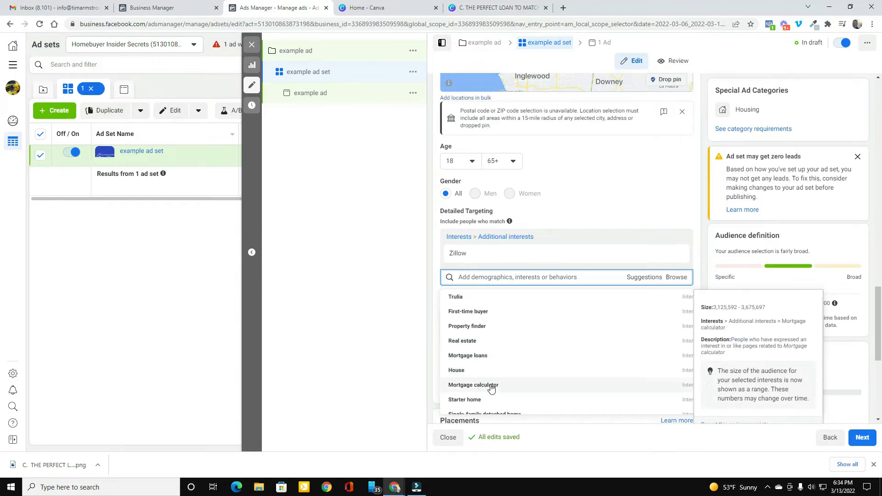
scroll(542, 365, "down", 3)
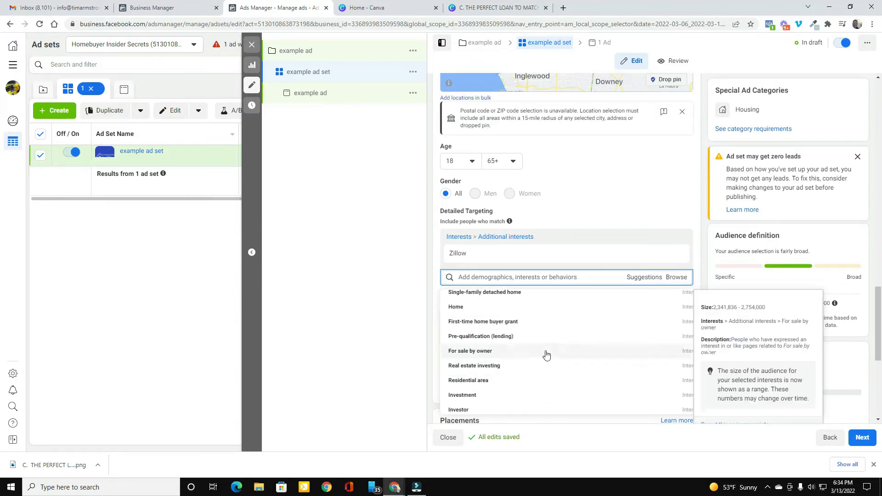
scroll(542, 361, "down", 2)
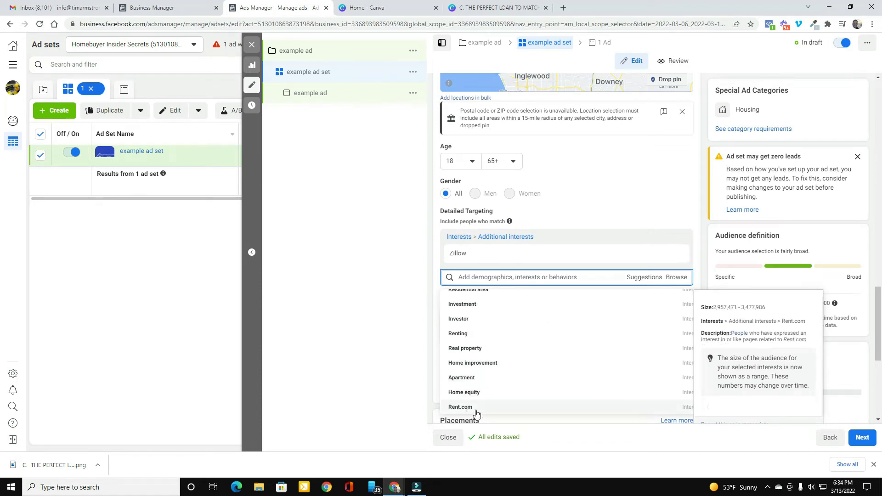
left_click(469, 337)
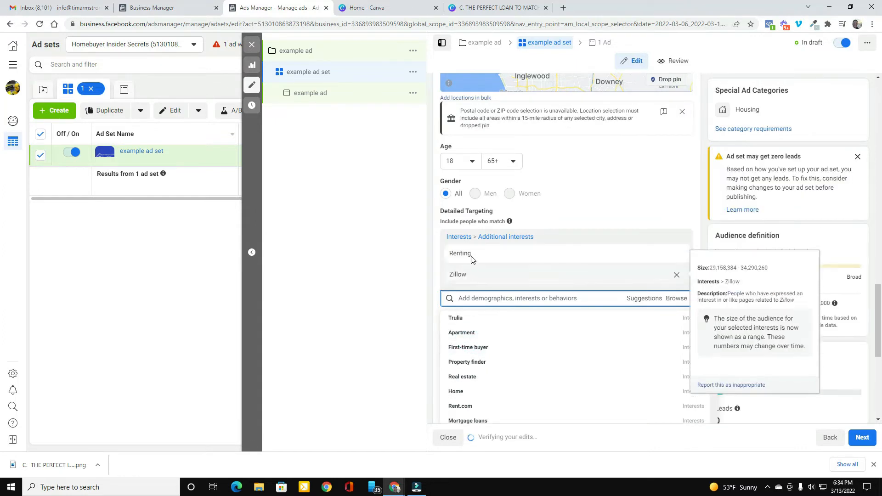
mouse_move(470, 276)
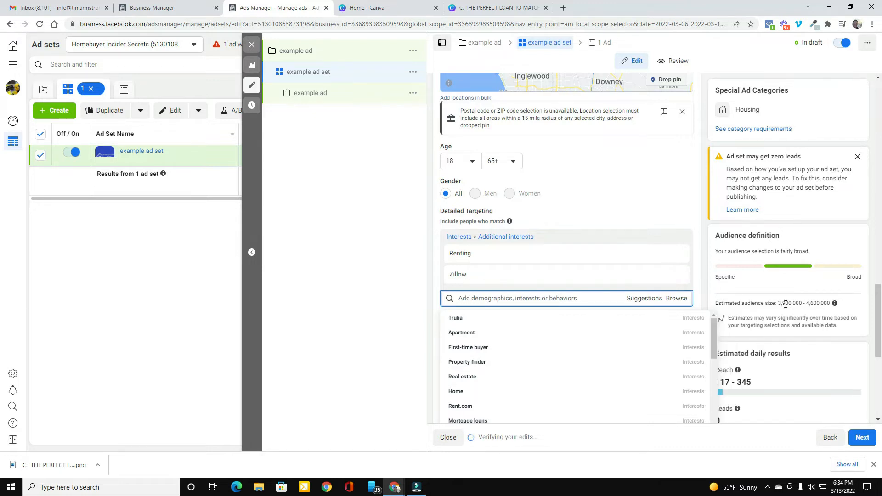
left_click_drag(777, 304, 832, 304)
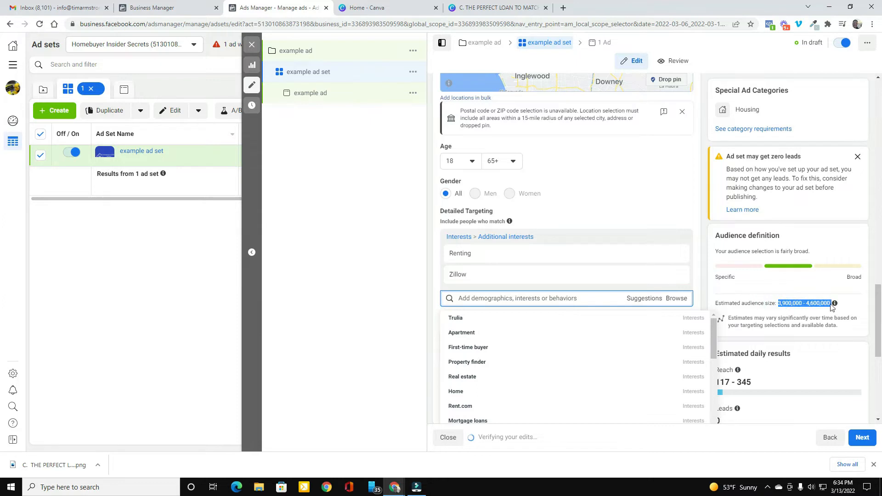
left_click(345, 351)
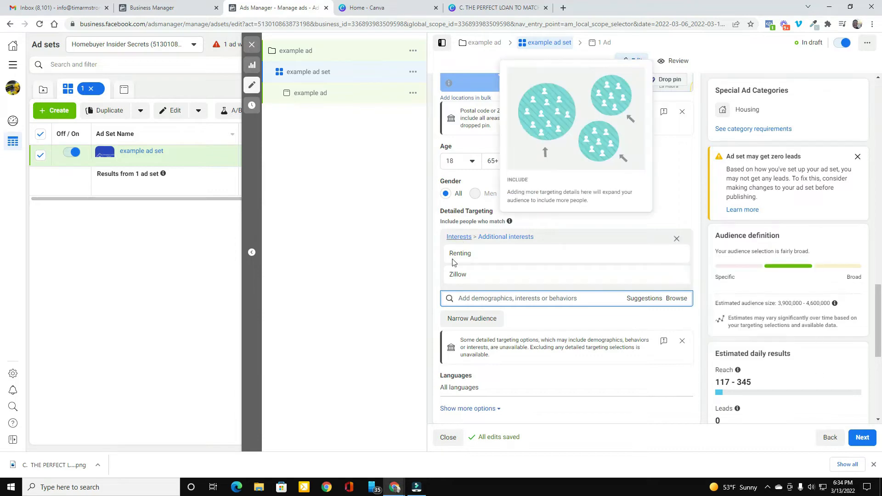
mouse_move(499, 260)
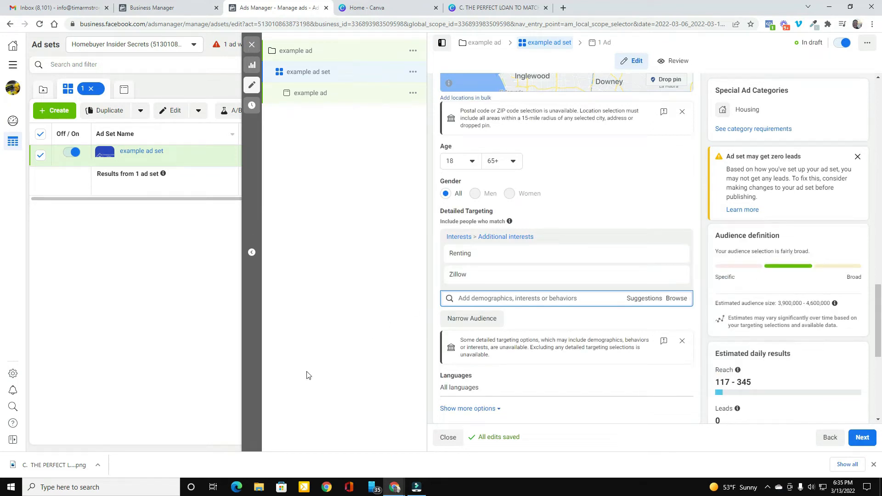
Switch the ad set to manual placements and exclude the Instagram and Audience network platforms
scroll(545, 276, "down", 5)
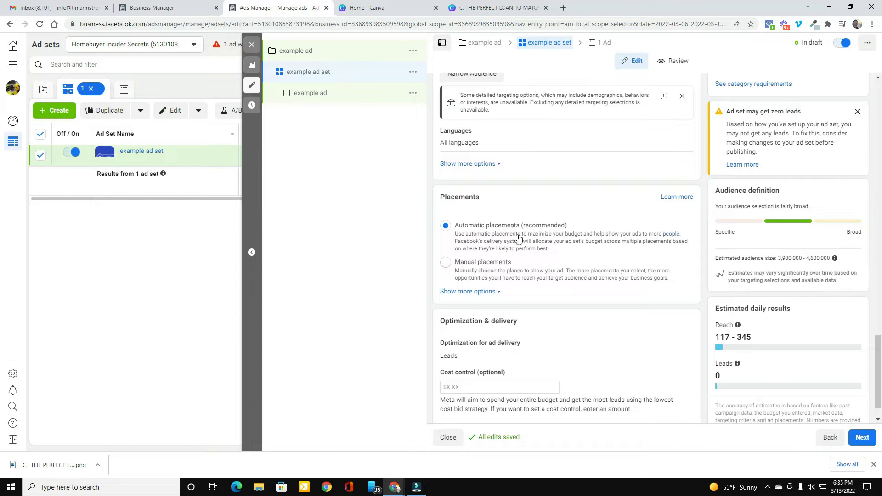
left_click(445, 263)
scroll(553, 291, "down", 4)
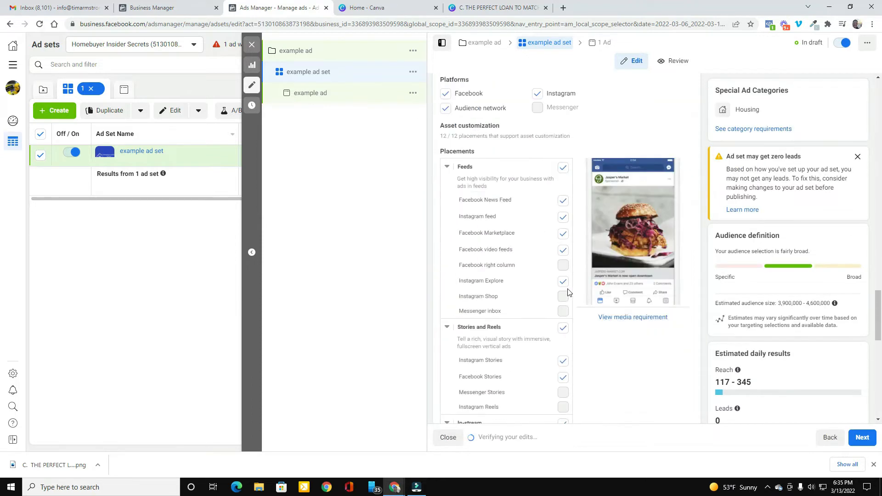
left_click(545, 97)
left_click(448, 110)
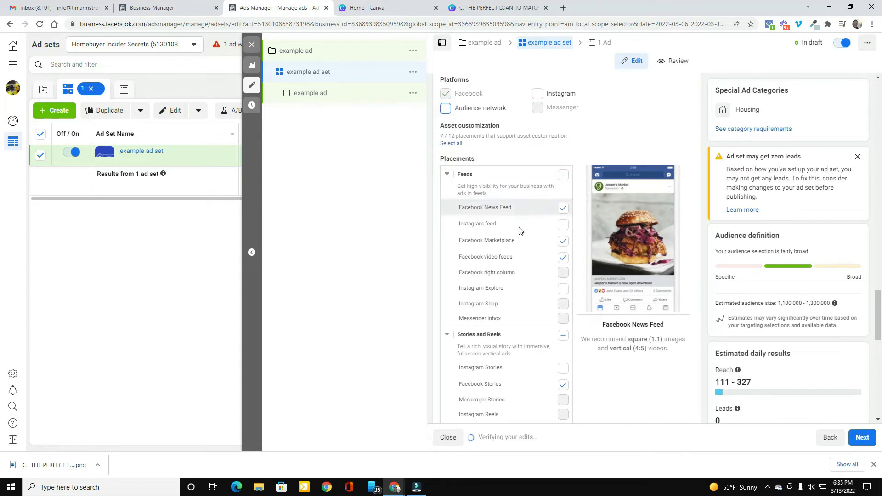
Exclude the Facebook Marketplace, Facebook video feeds, Facebook Stories and Facebook in-stream videos placements
left_click(564, 243)
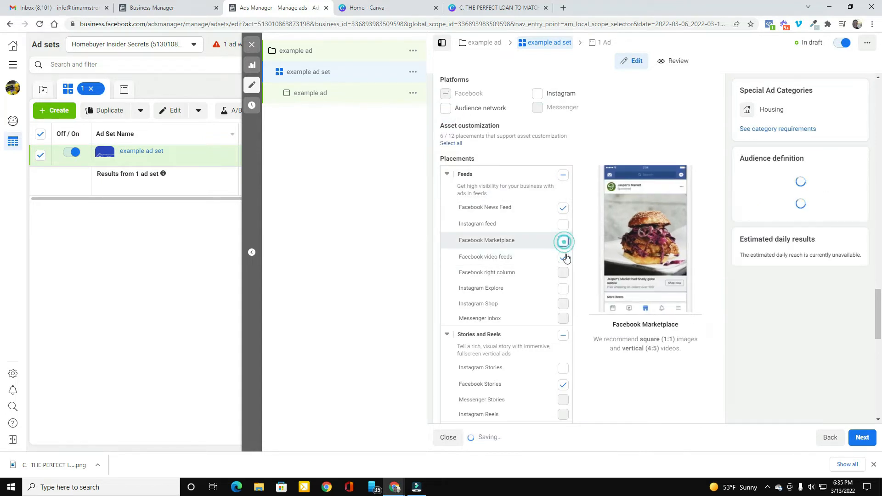
left_click(563, 260)
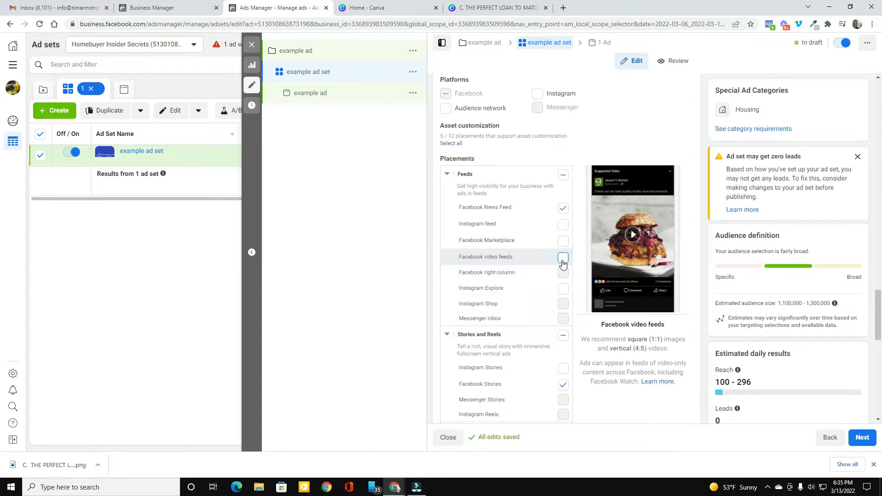
scroll(512, 309, "down", 1)
scroll(511, 309, "down", 1)
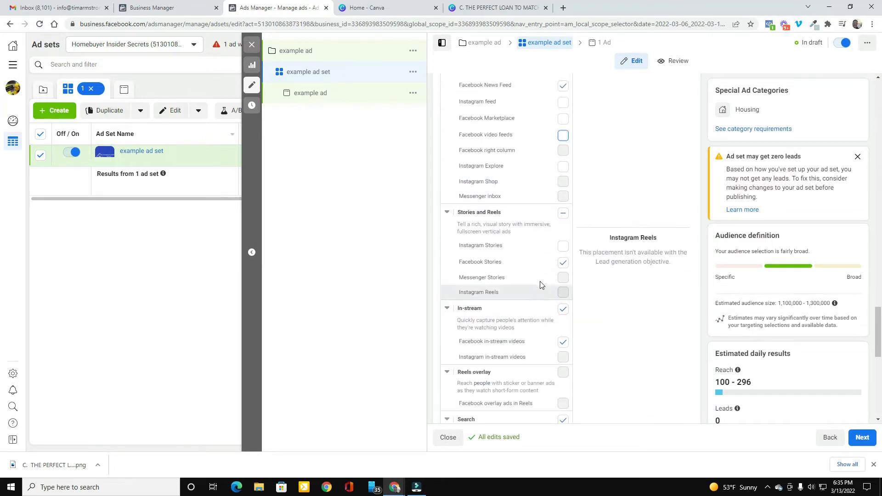
left_click(564, 263)
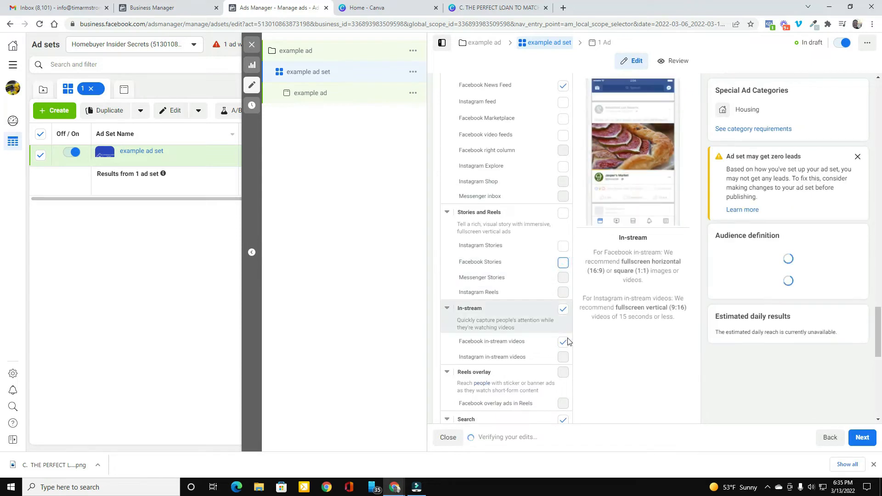
left_click(563, 342)
Exclude the Search and In-article placements from the ad set
scroll(515, 339, "down", 1)
scroll(515, 341, "down", 1)
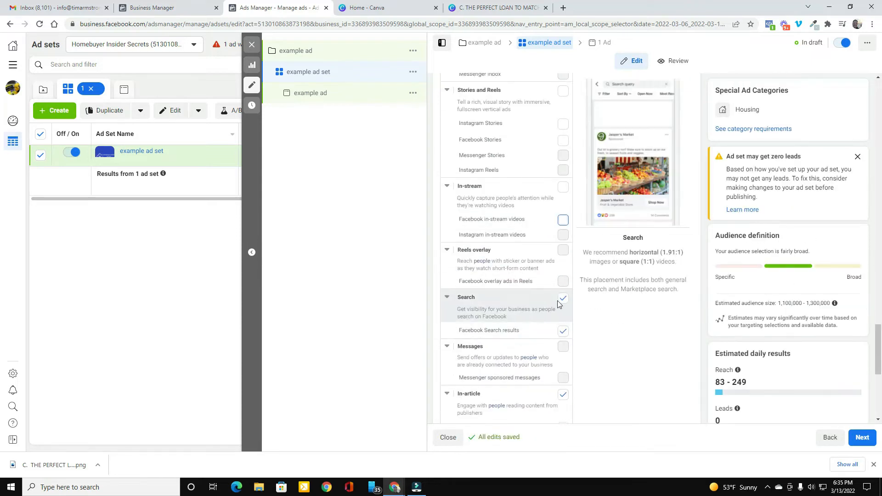
left_click(563, 299)
left_click(563, 395)
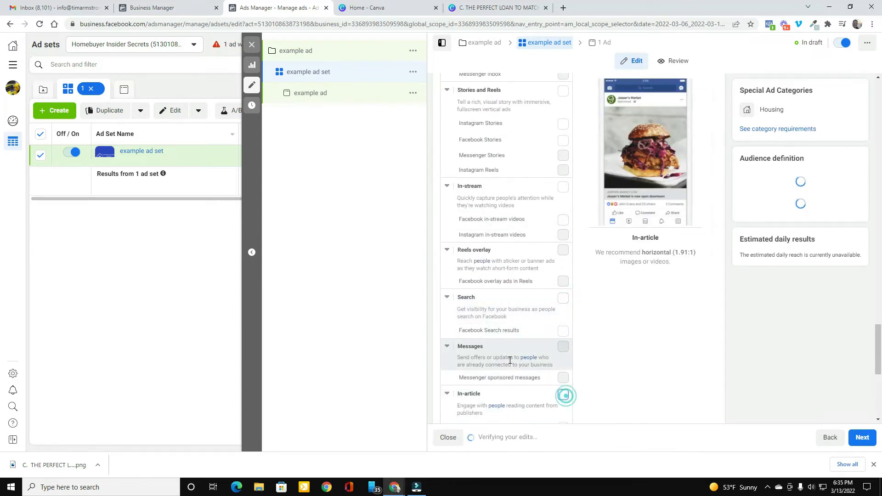
Review the ad set's placements and estimated daily reach, and proceed to the ad's settings
scroll(508, 365, "down", 5)
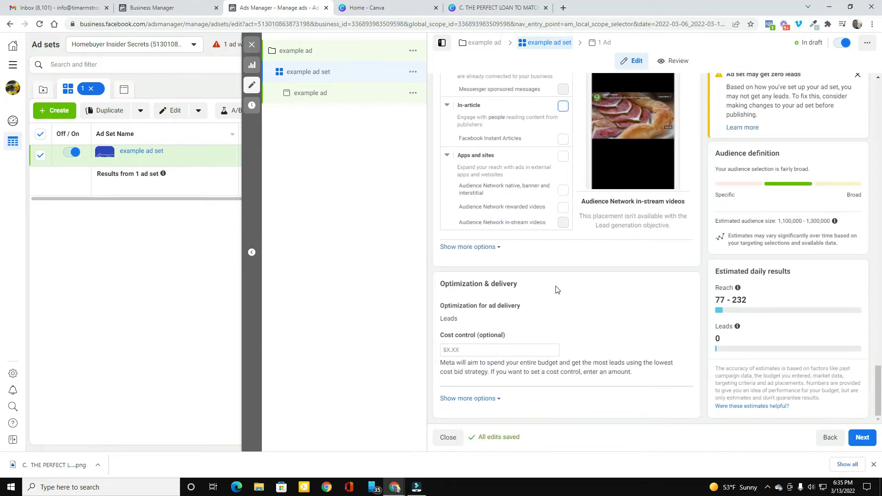
scroll(529, 299, "up", 10)
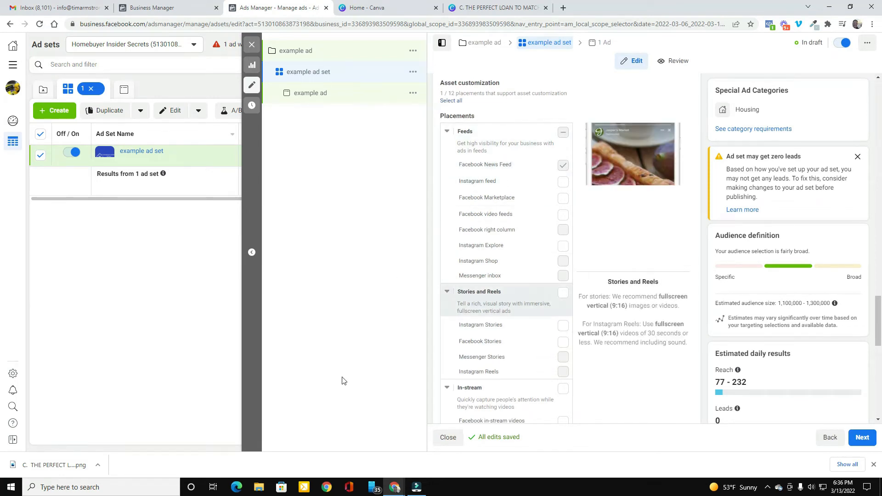
scroll(498, 315, "down", 10)
scroll(574, 369, "up", 3)
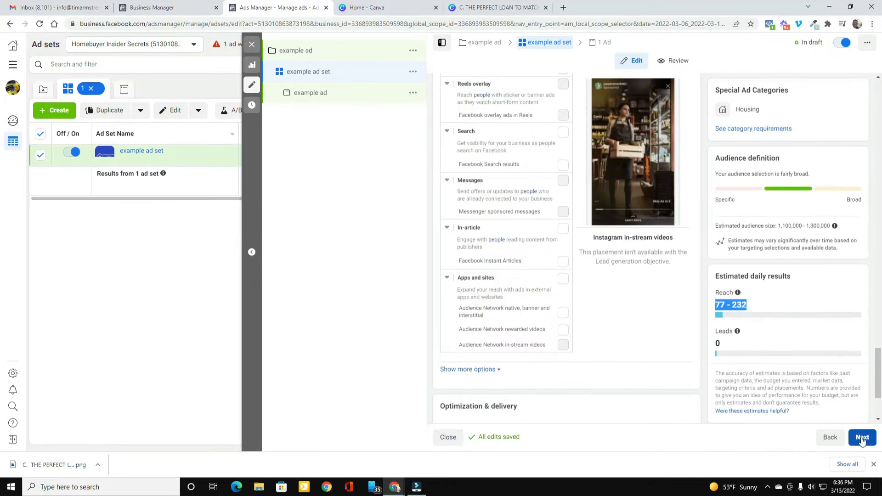
left_click(862, 439)
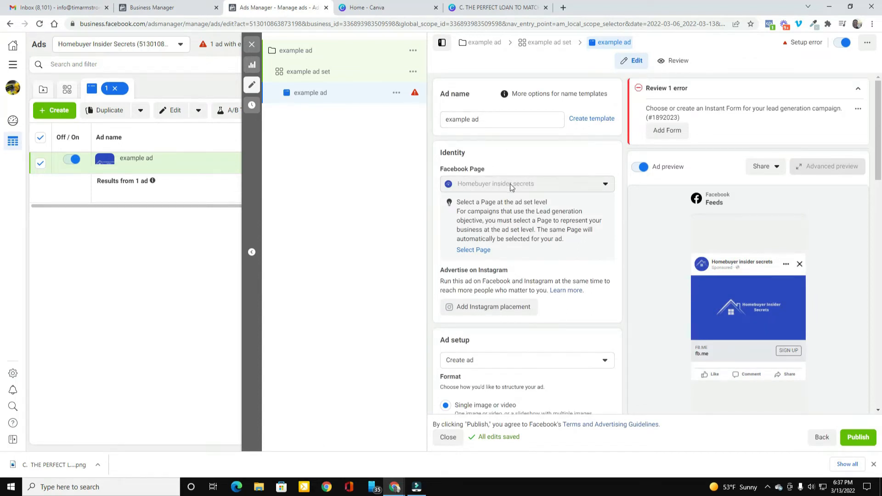
Upload the image "C. THE PERFECT LOAN TO MATCH MATCH YOUR PERFECT HOME (1)" from Downloads as the ad's replacement media
scroll(549, 269, "down", 3)
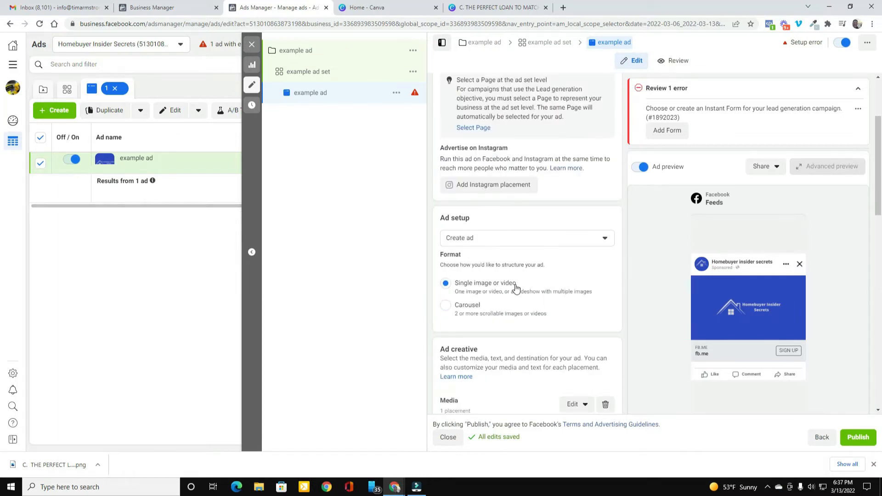
scroll(516, 288, "down", 6)
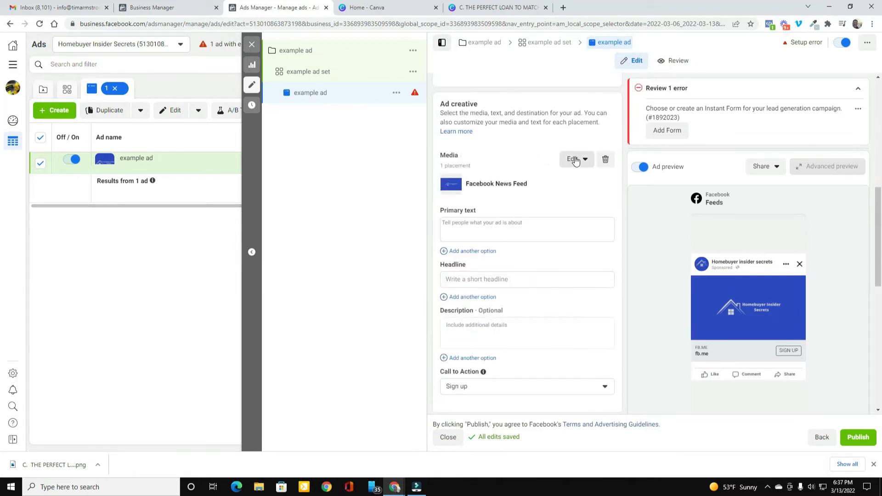
left_click(577, 160)
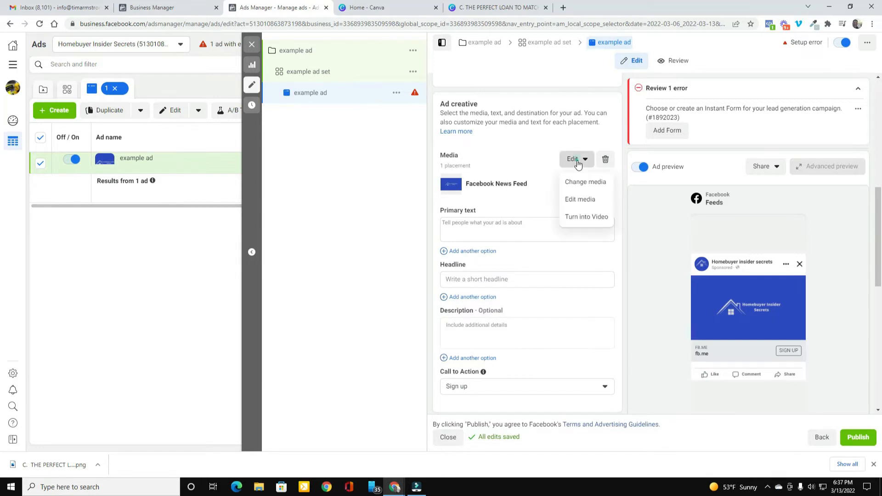
left_click(578, 184)
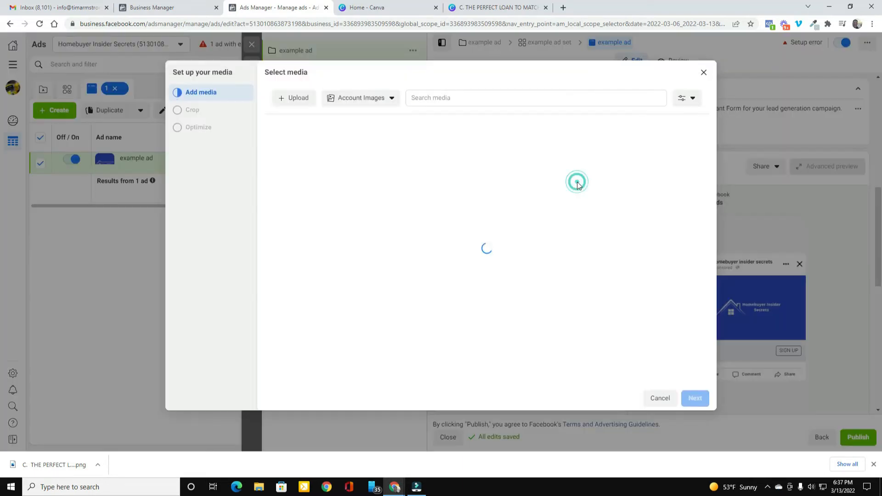
left_click(292, 98)
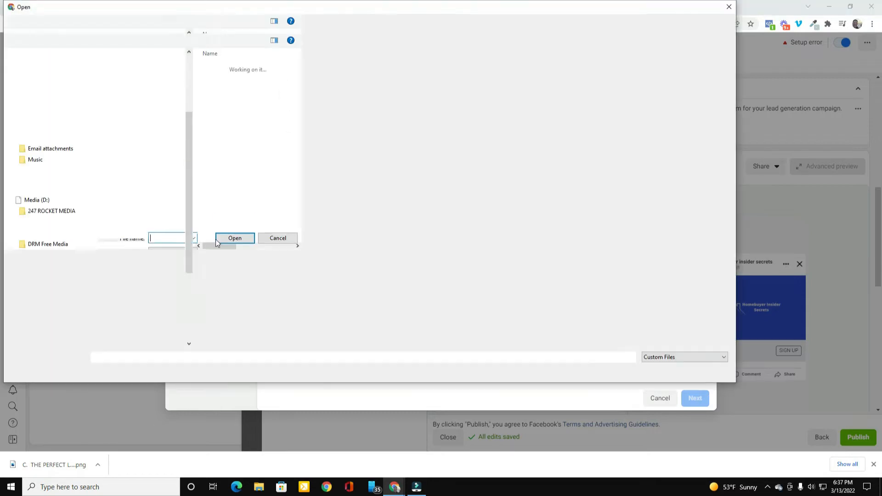
left_click(260, 81)
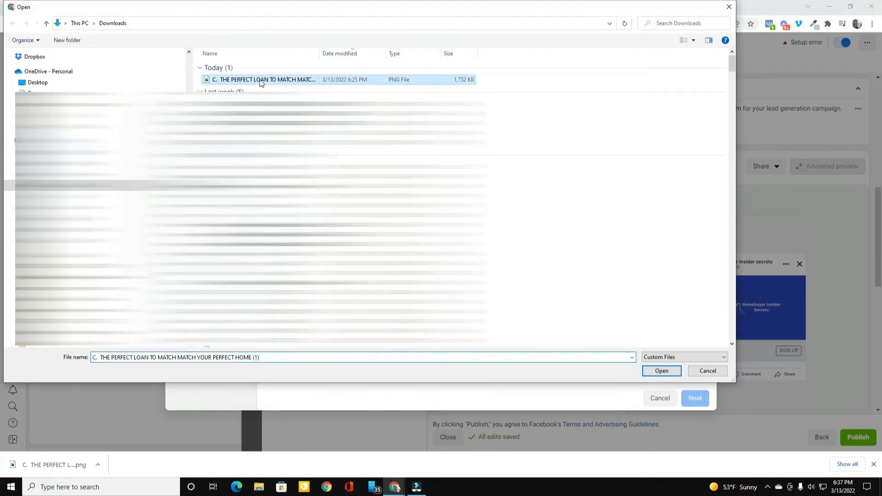
double_click(260, 81)
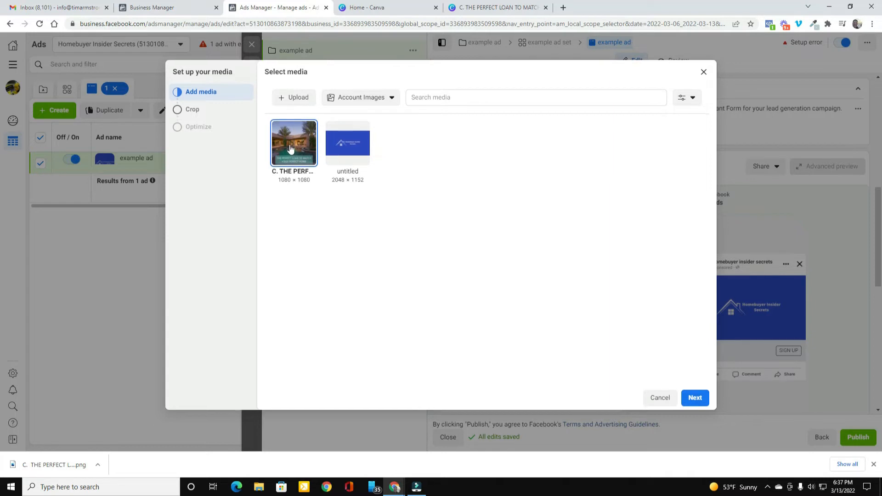
Apply the uploaded image to the ad with the Original (recommended) crop for Feeds
left_click(699, 399)
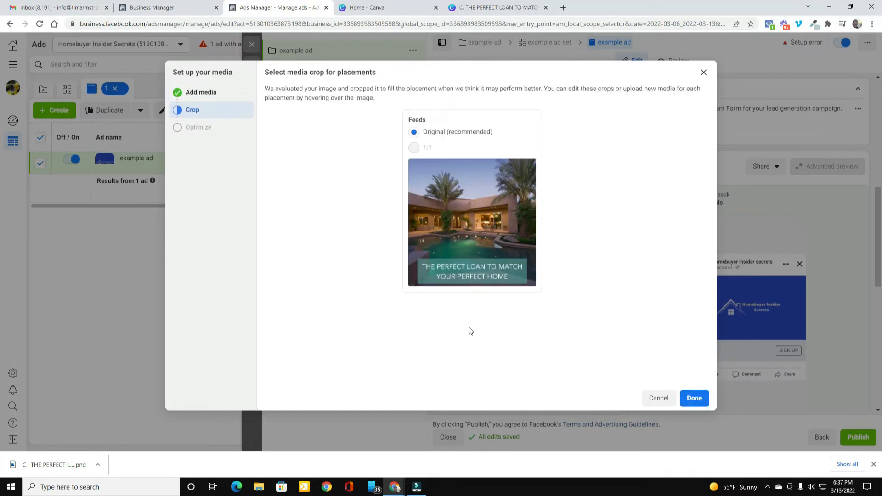
mouse_move(459, 225)
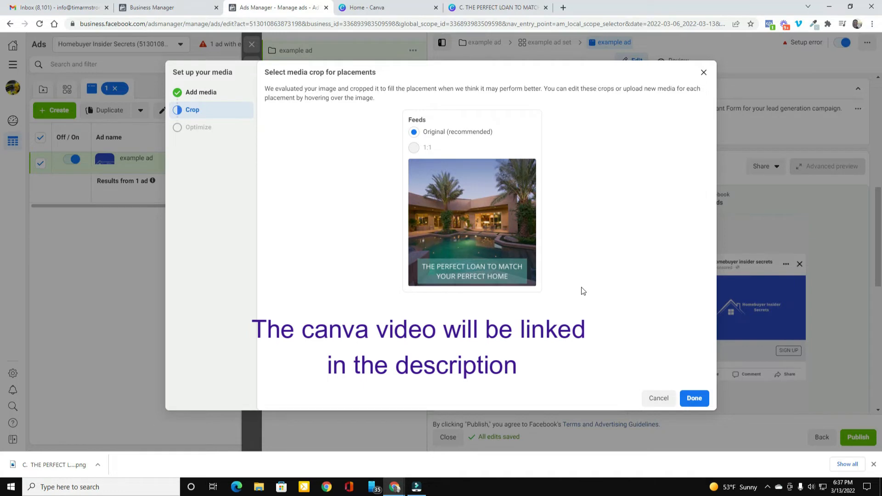
left_click(695, 399)
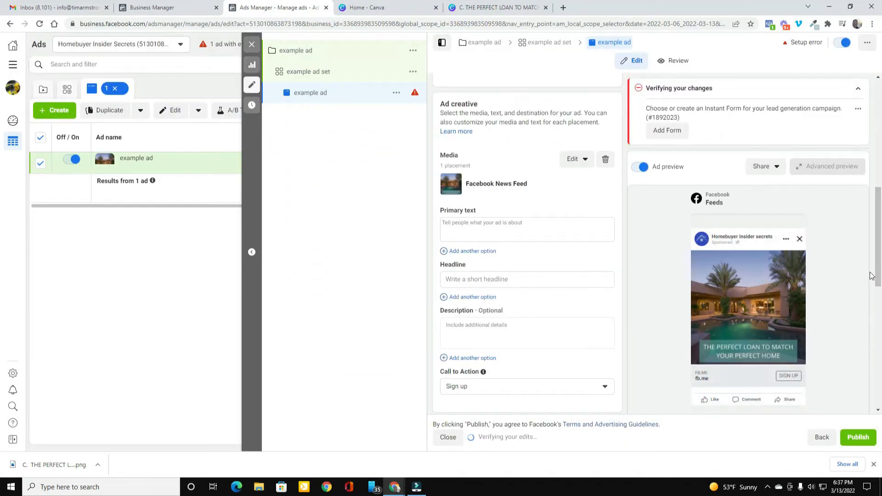
Fill the ad's primary text with "Buy your dream home with only 3.5% down payment" followed by the bulleted loan terms, from the $1.5M limit to rate/term refinance
scroll(822, 264, "down", 3)
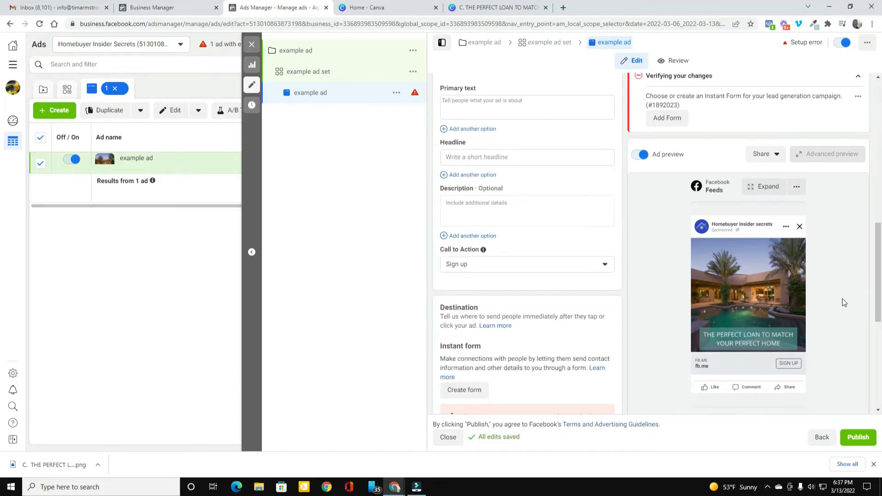
scroll(842, 298, "up", 3)
left_click(464, 224)
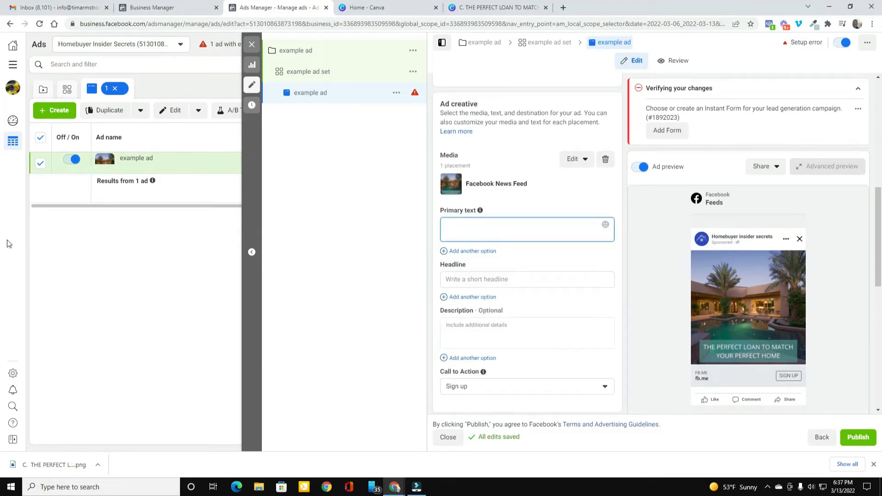
left_click(293, 77)
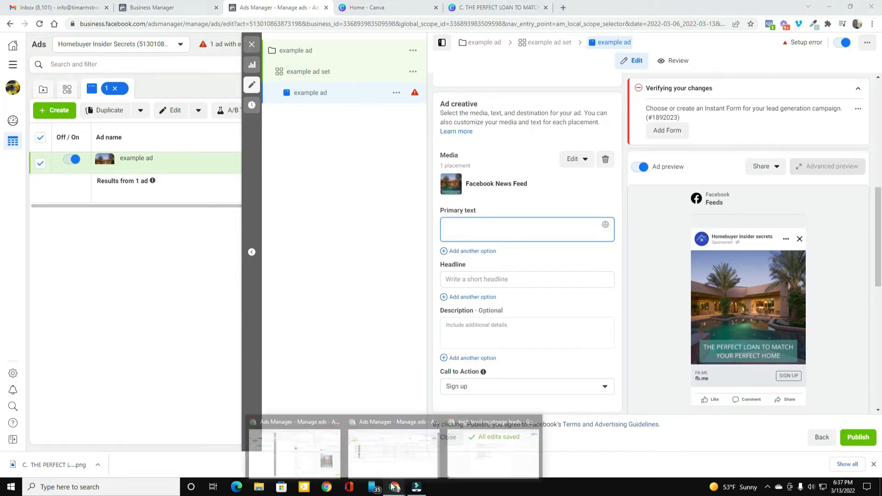
left_click(491, 231)
type("Buy your dream home with only 3.5% down payment • Loan amounts up to $1.5M • 720+ FICO and up to 40% Debt-to-Income (DTI) Ratio • 24 months reserves required • Highly competitive interest rates • No mortgage insurance payment required • For primary residence purchase and rate/term refinance")
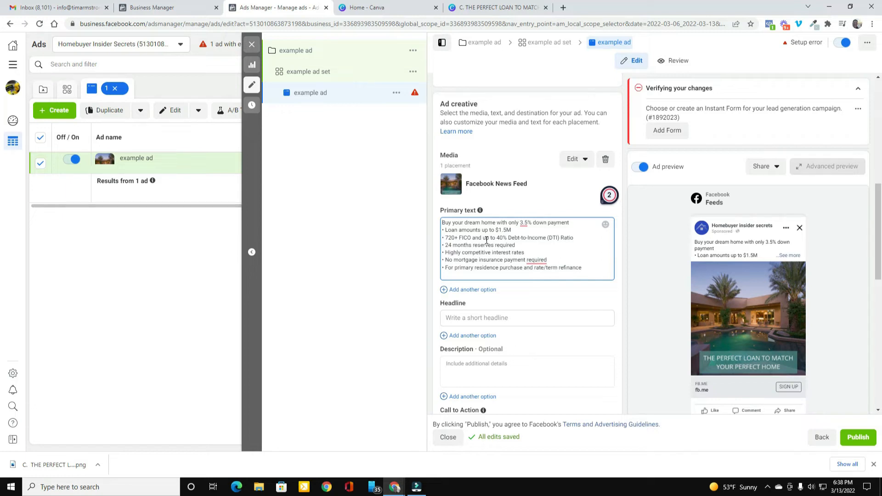
Prefix the first line of the ad's primary text with "LOS ANGELES COUNTY :"
mouse_move(519, 226)
type("LOS ANA")
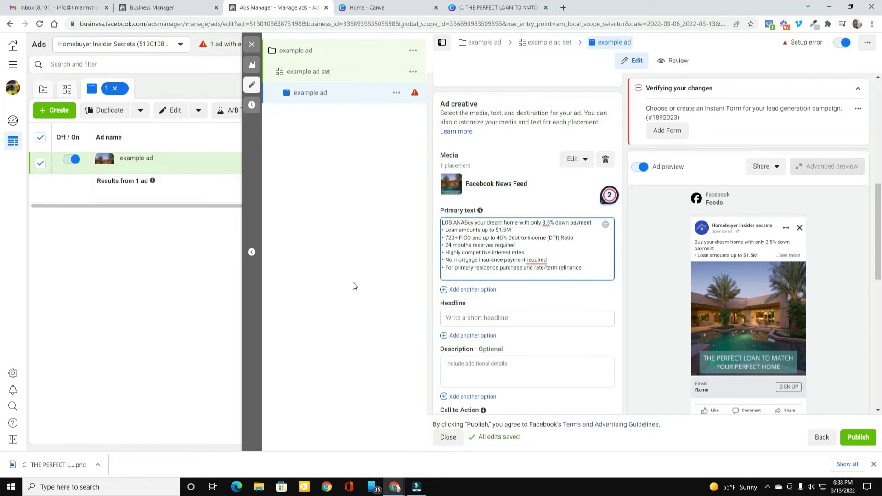
key("BackSpace")
type("GELES COUNTY")
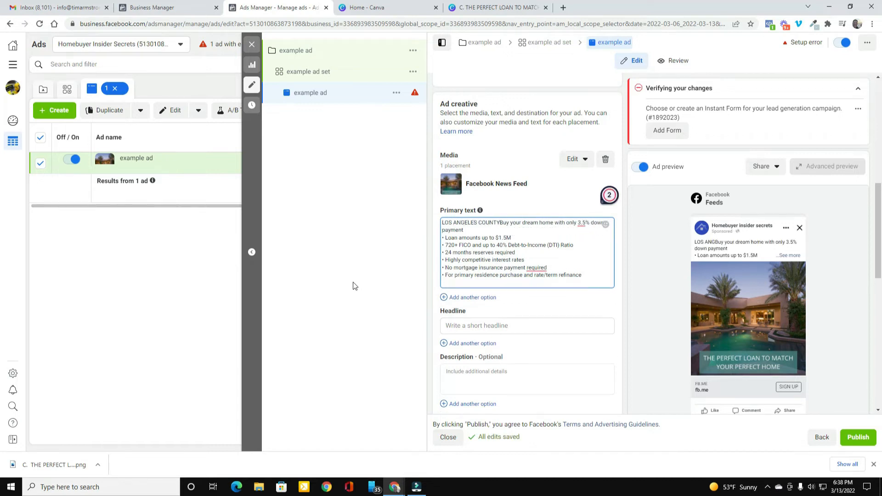
type(" :")
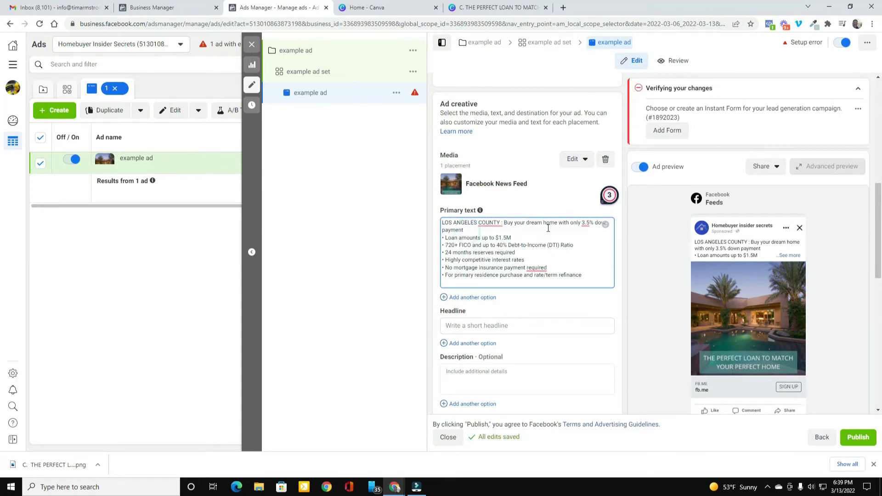
Append ". Check out the program details!" to the primary text's opening sentence and remove the space before the colon after COUNTY
key("BackSpace")
type(". Check out the program details!")
left_click(489, 223)
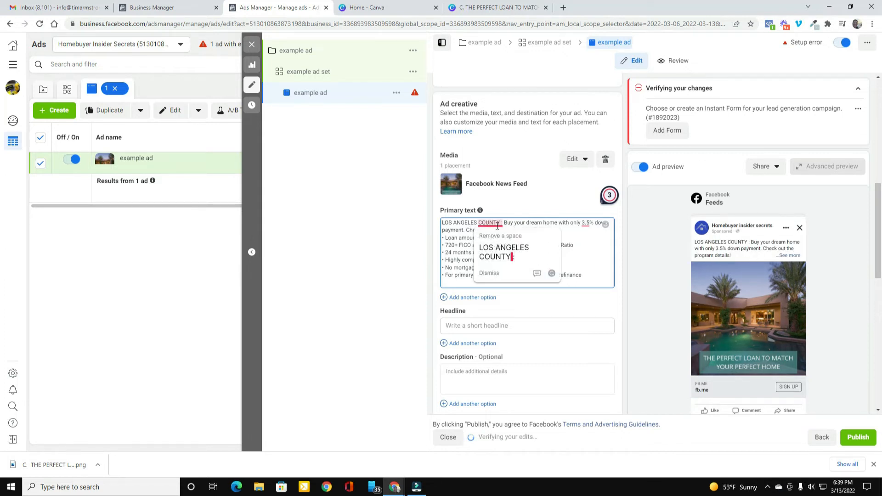
left_click(502, 257)
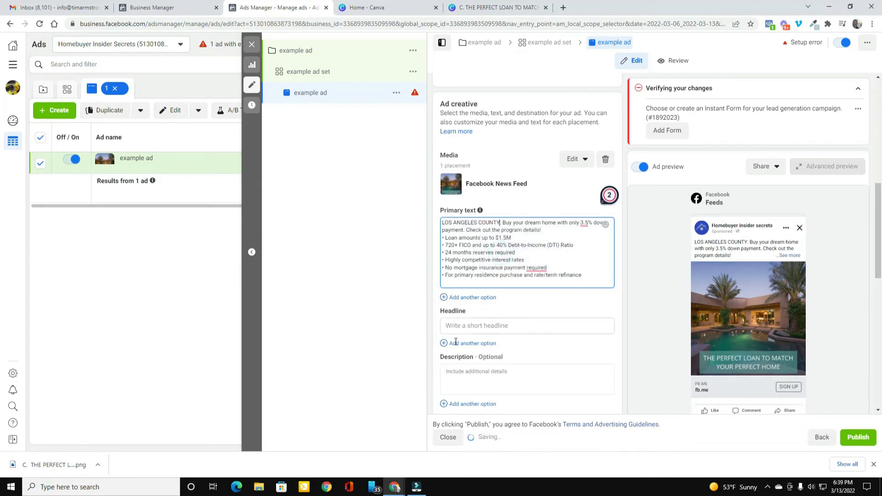
Set the ad's headline to "See if you could qualify" and its call to action to Learn more
left_click(462, 326)
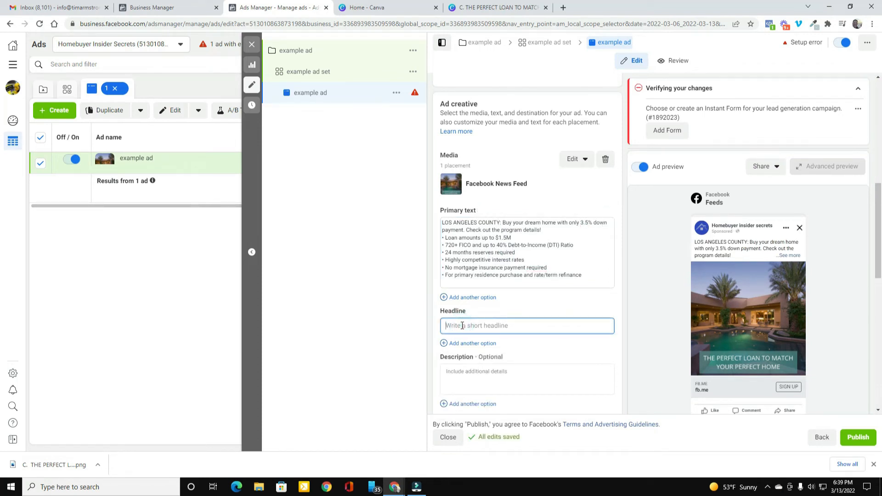
type("See if you could qualify")
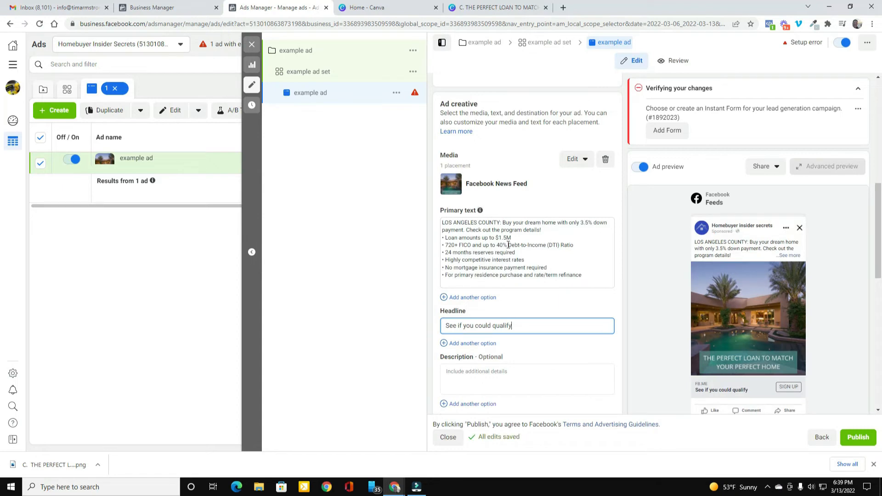
scroll(519, 246, "down", 8)
scroll(522, 242, "up", 3)
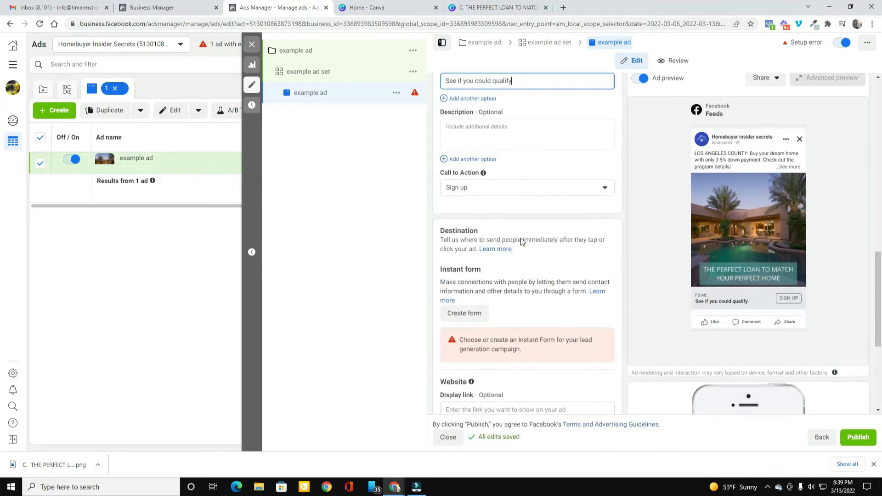
left_click(489, 188)
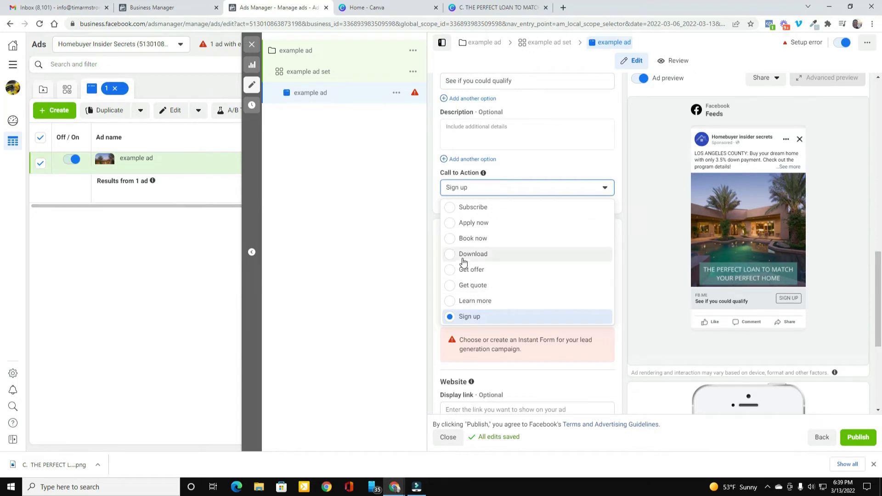
left_click(452, 302)
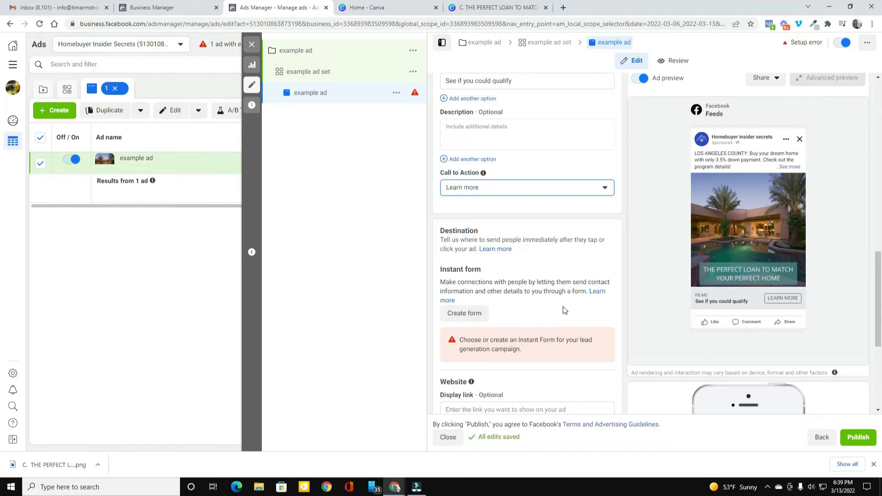
Start a new instant form for the ad's destination and continue past the credit, employment or housing ads notice
scroll(566, 302, "down", 3)
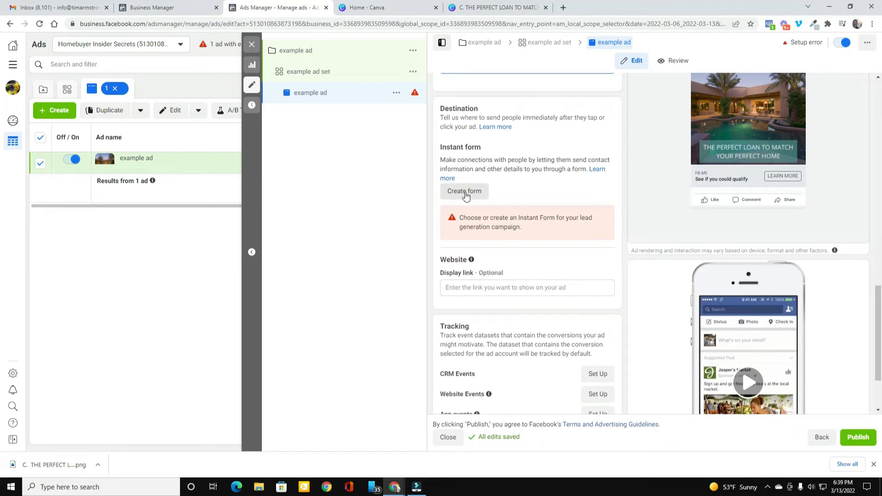
scroll(548, 204, "up", 3)
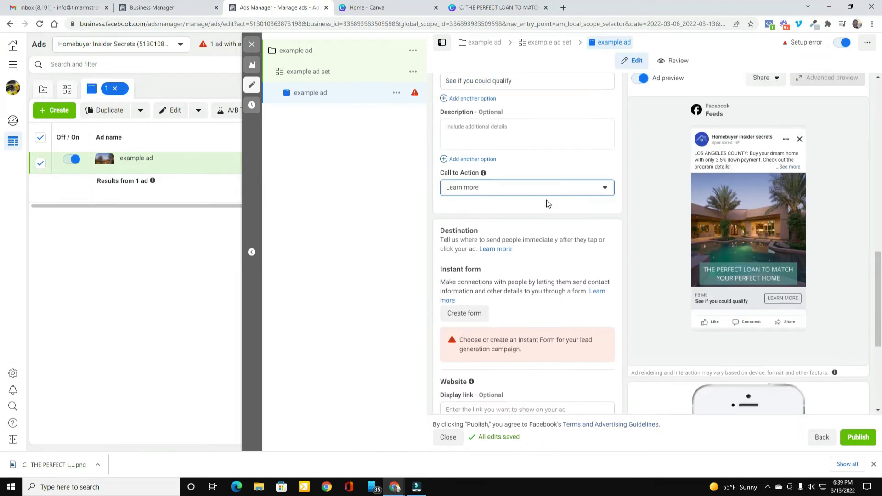
scroll(549, 200, "up", 6)
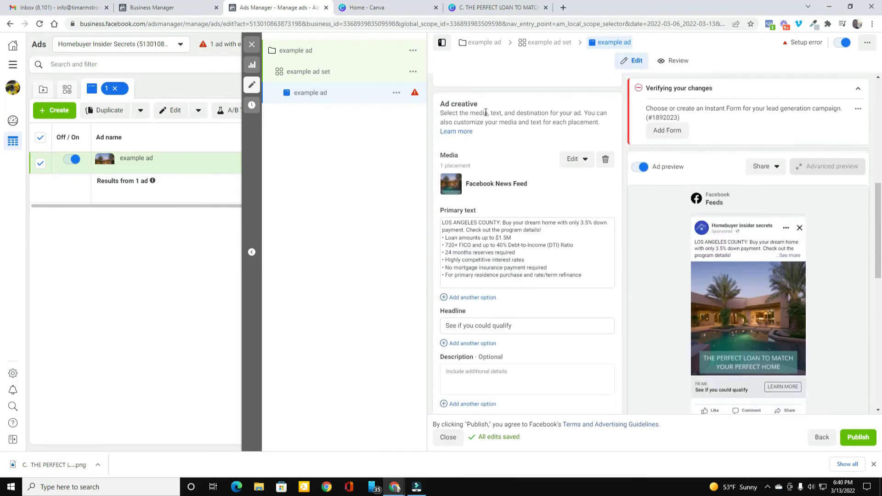
scroll(502, 187, "down", 3)
scroll(503, 186, "down", 7)
scroll(504, 191, "up", 3)
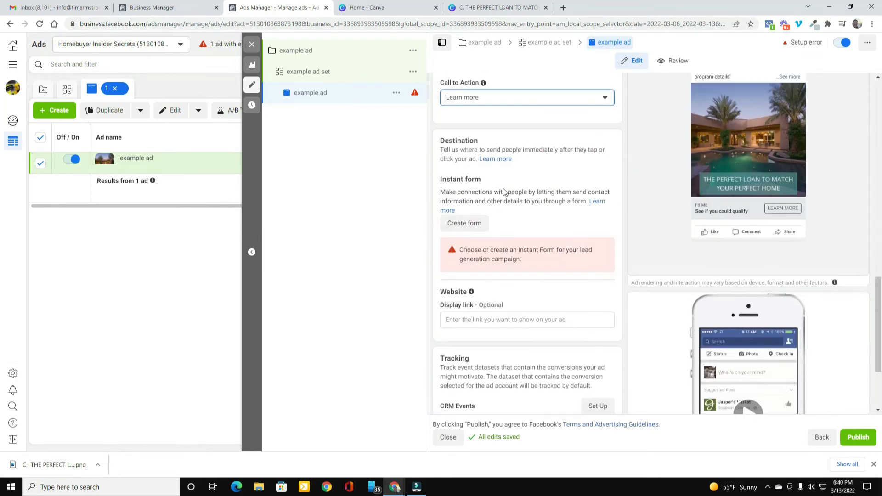
left_click(463, 223)
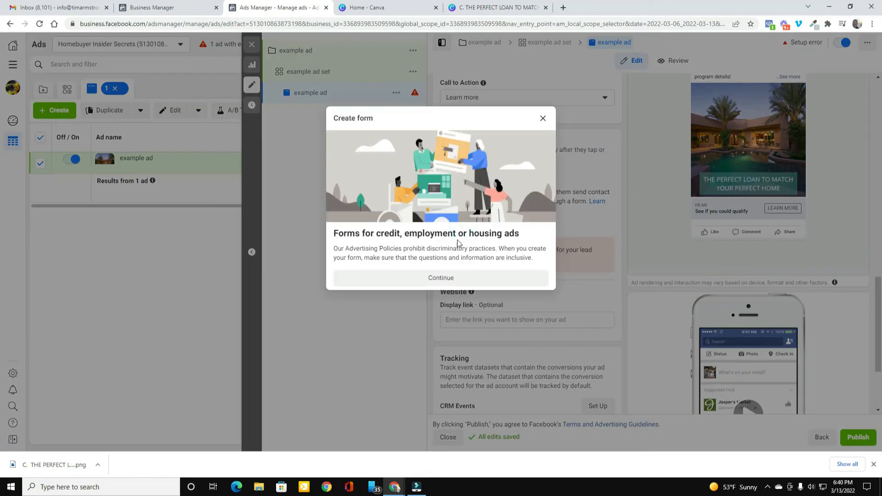
left_click(418, 279)
Name the instant form "3.5% down up to $1.5m"
left_click_drag(320, 133, 215, 134)
key("BackSpace")
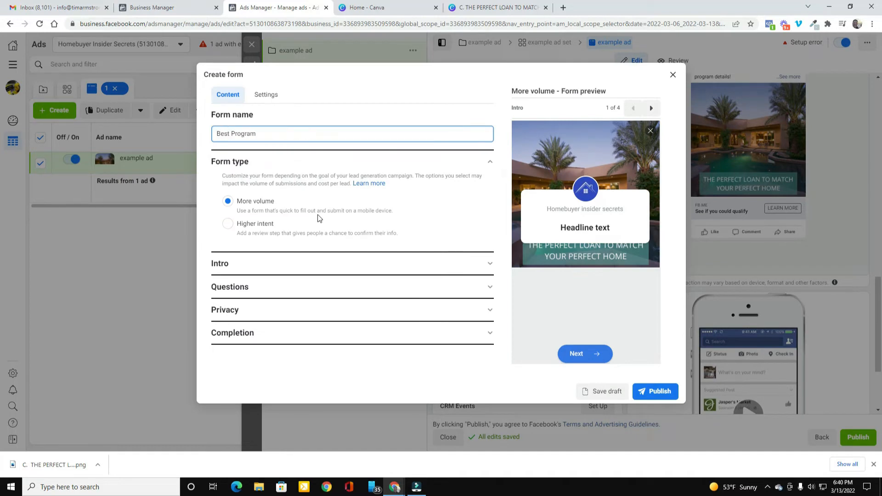
type("1.5m")
key("BackSpace")
key("BackSpace")
key("BackSpace")
key("BackSpace")
type("3.5% down up to")
left_click(357, 114)
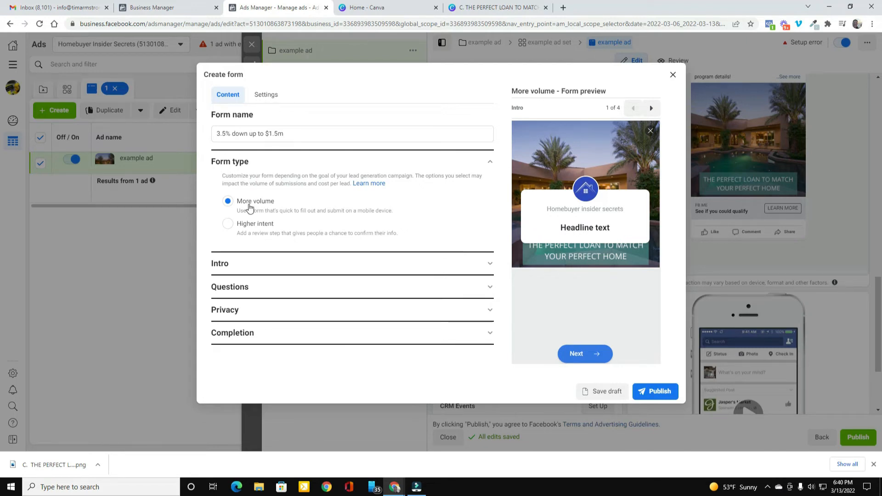
Give the form's intro greeting the headline "See if you could qualify"
left_click(254, 264)
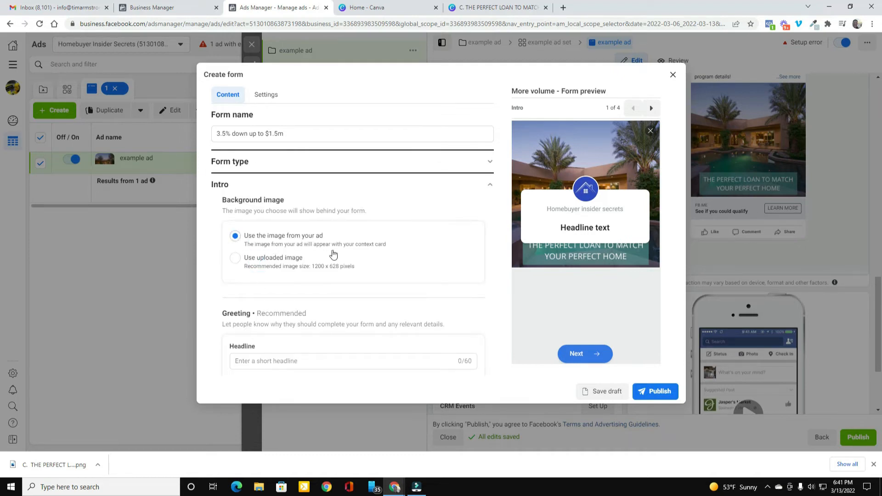
scroll(334, 254, "down", 3)
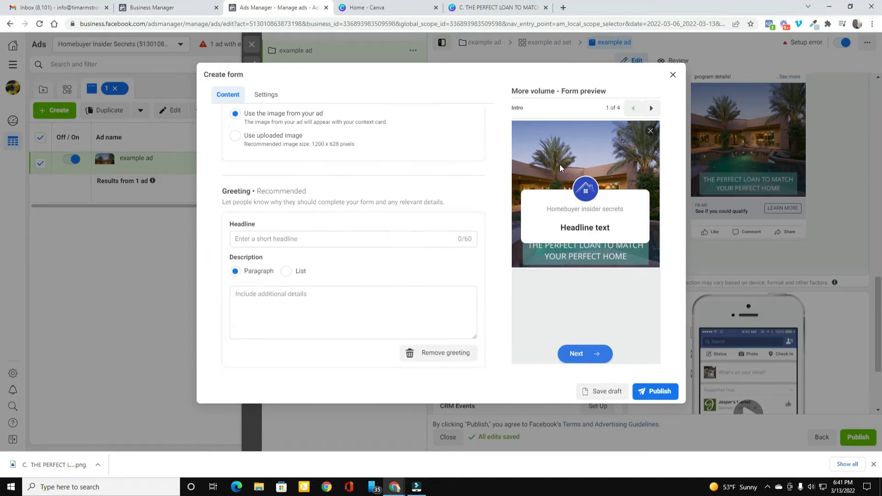
scroll(335, 225, "up", 3)
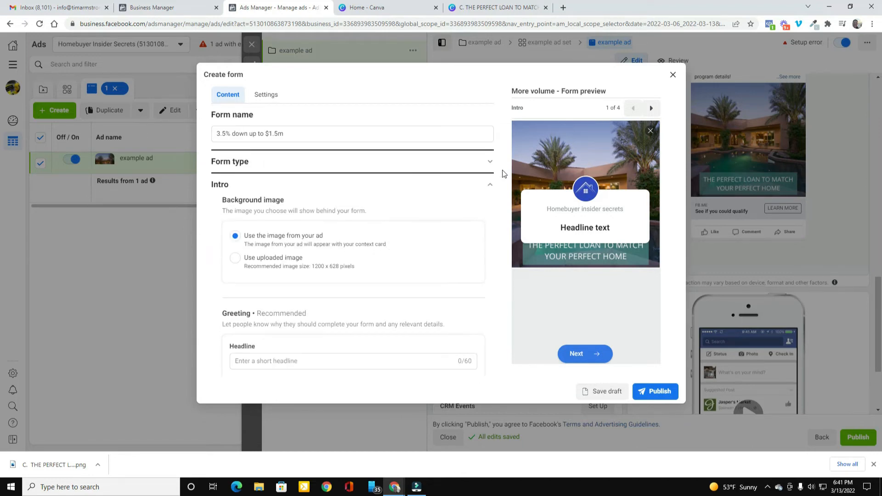
scroll(391, 257, "down", 3)
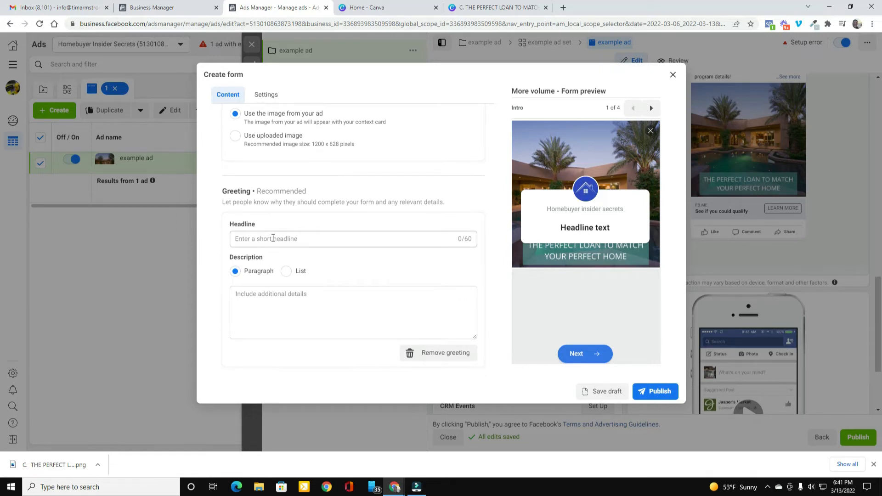
left_click(273, 238)
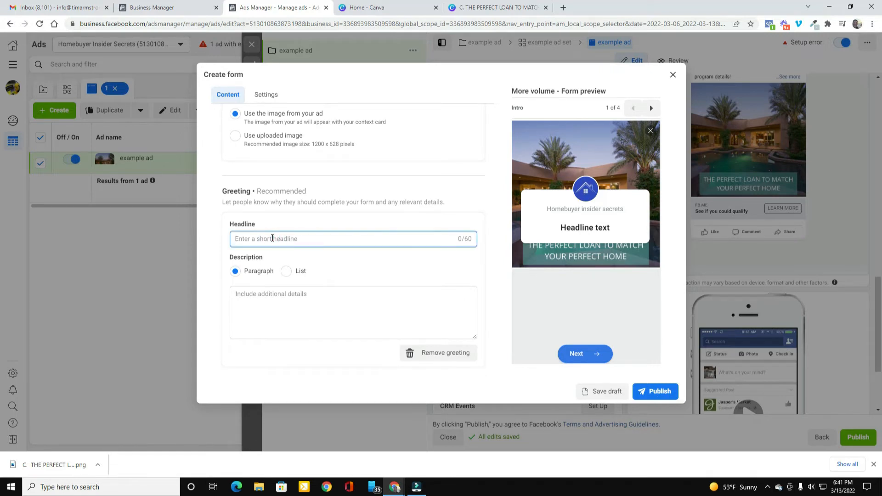
type("See if you ")
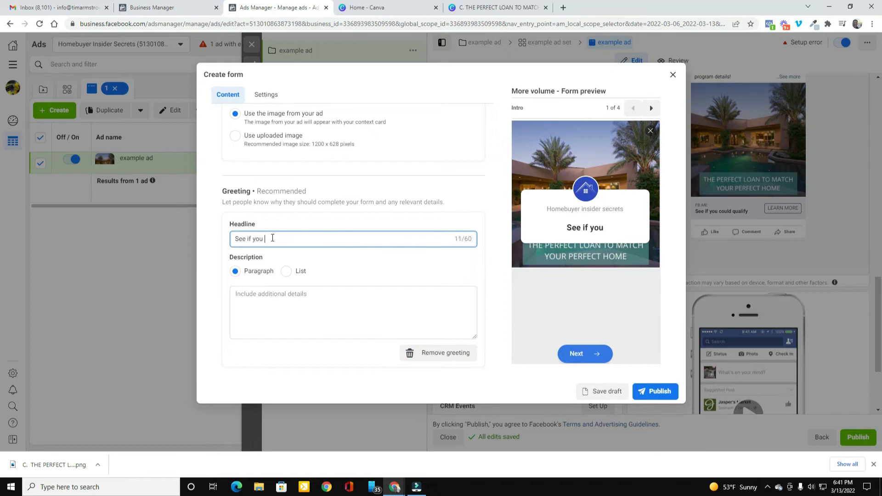
type("could qualify")
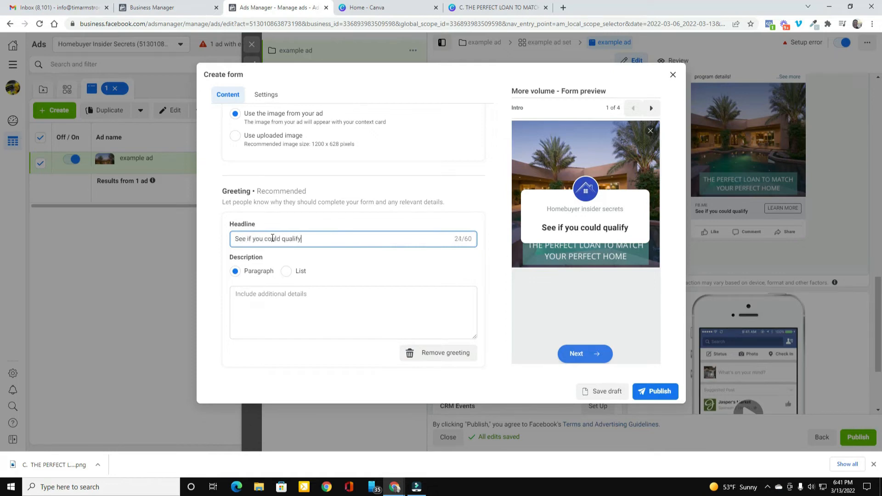
Paste the copied loan program text, starting "Buy your dream home with only 3.5% down payment", as the greeting's paragraph description
left_click(217, 293)
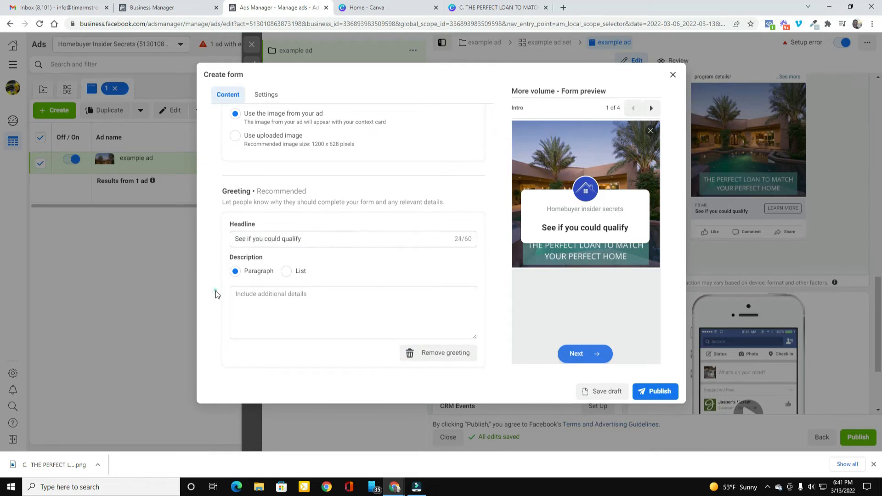
right_click(269, 298)
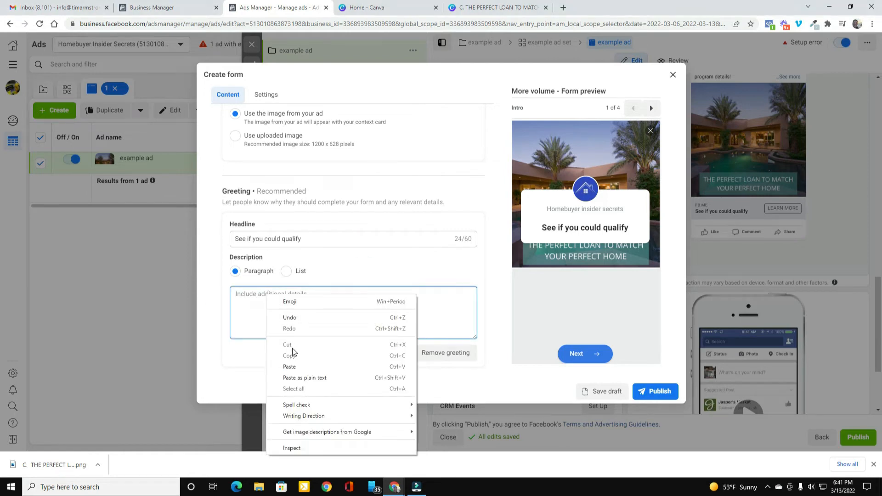
left_click(290, 366)
scroll(472, 313, "up", 3)
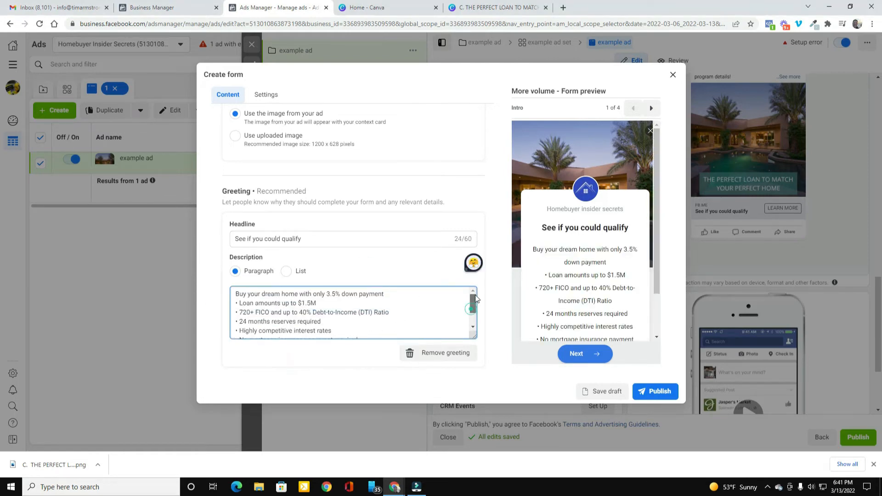
scroll(472, 313, "down", 3)
scroll(307, 325, "down", 2)
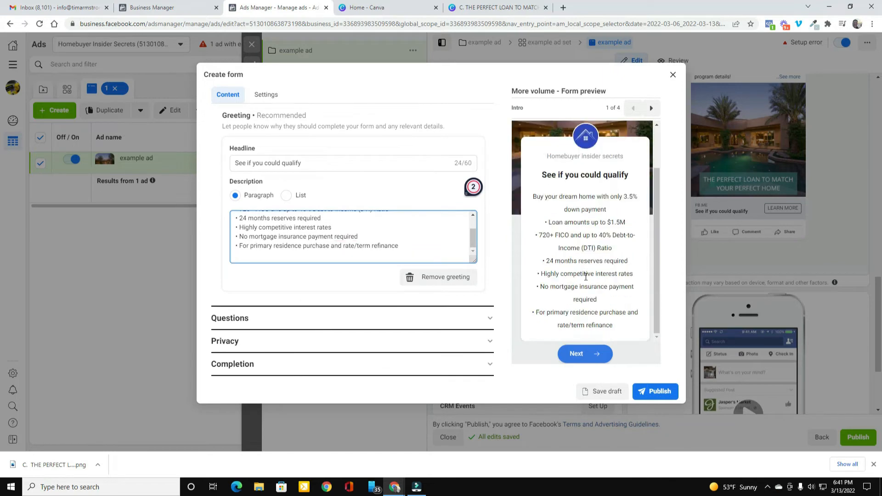
Recheck the form's intro settings and open its Questions section
left_click(248, 321)
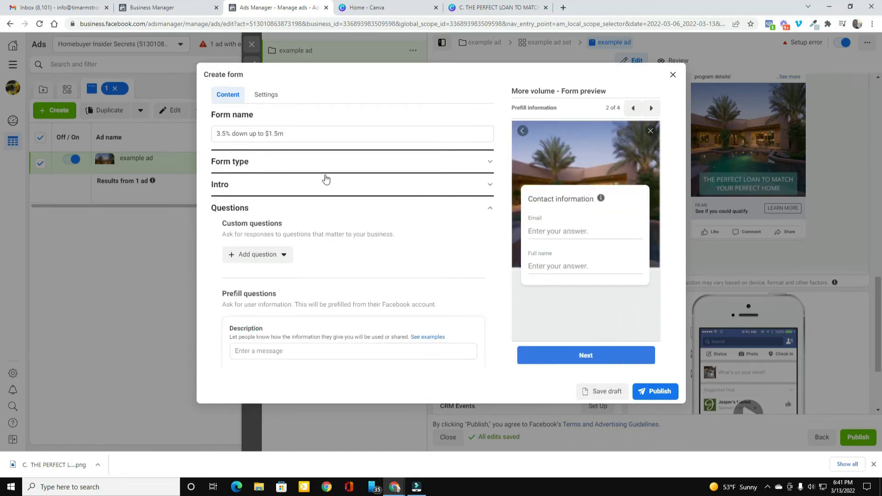
left_click(255, 163)
left_click(244, 270)
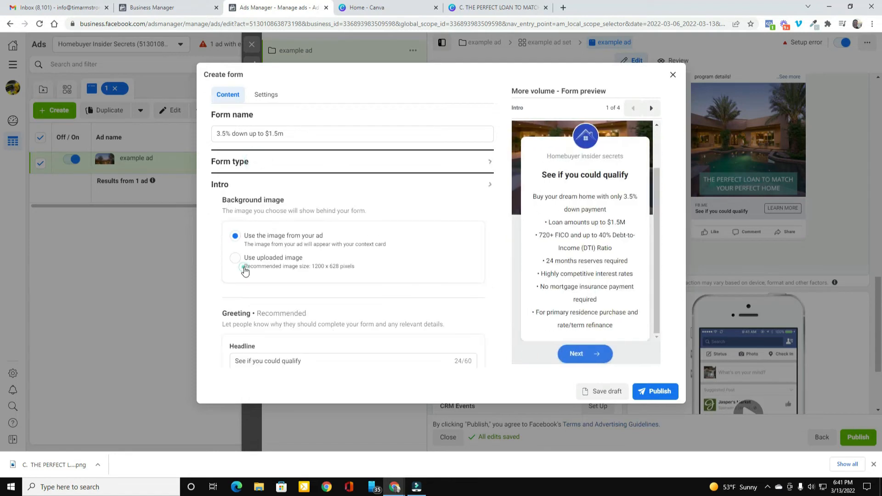
scroll(256, 338, "down", 4)
left_click(256, 318)
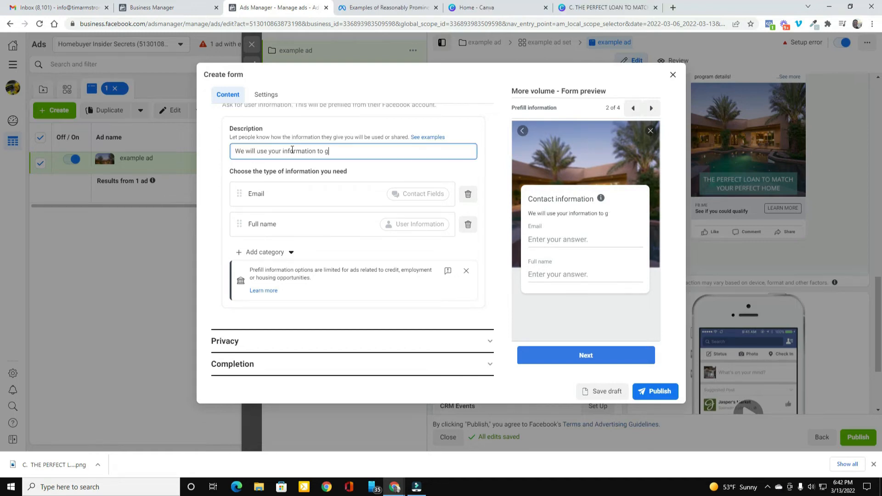
Complete the contact information description as "We will use your information to get you the program details"
type("et you the program details")
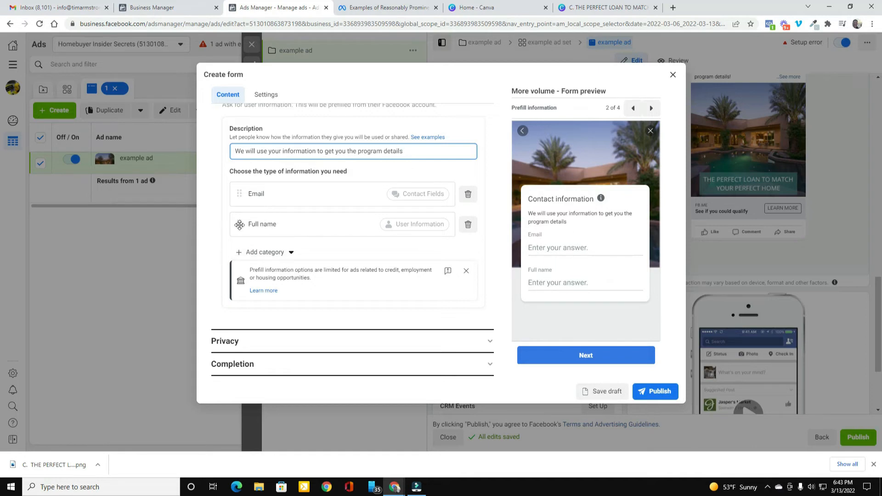
Move Full name above Email in the requested information and add a Phone number contact field
left_click_drag(239, 224, 239, 202)
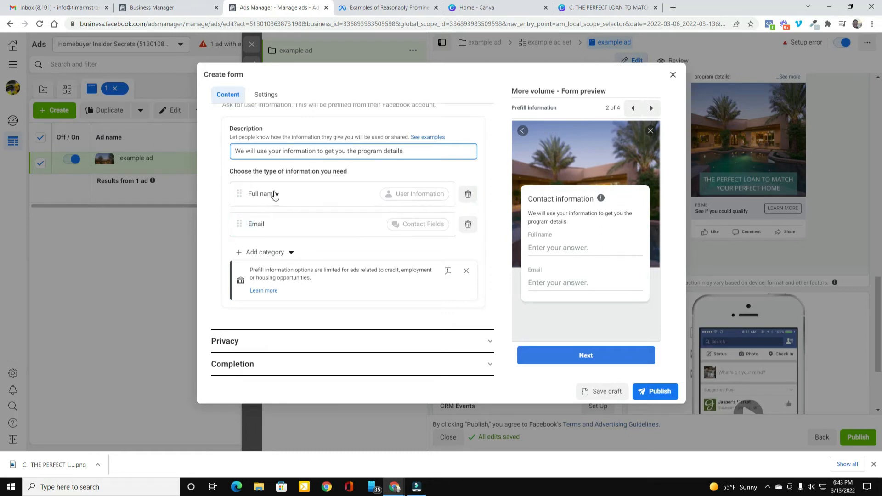
left_click(255, 252)
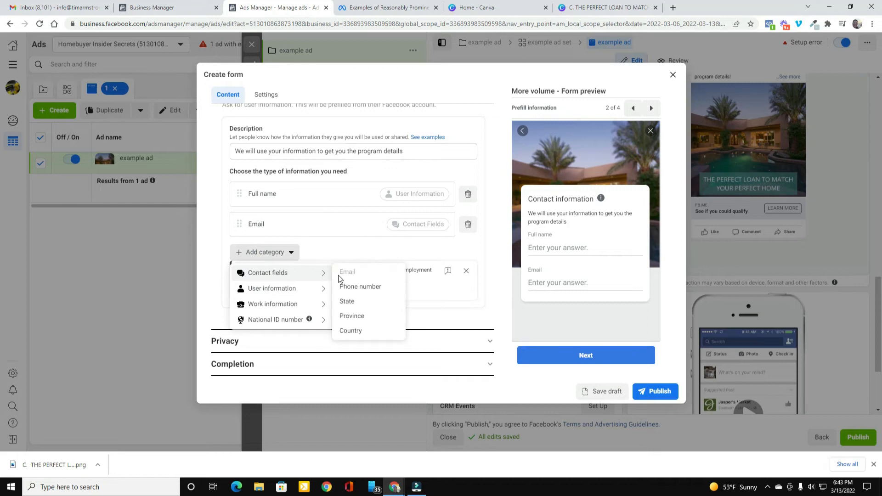
left_click(360, 287)
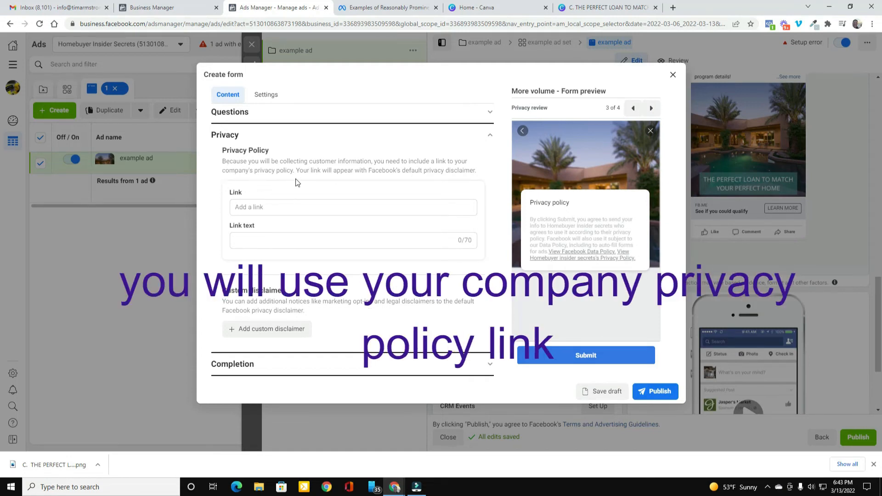
Load openmortgage.com in a new browser tab and open its Privacy page
left_click(673, 7)
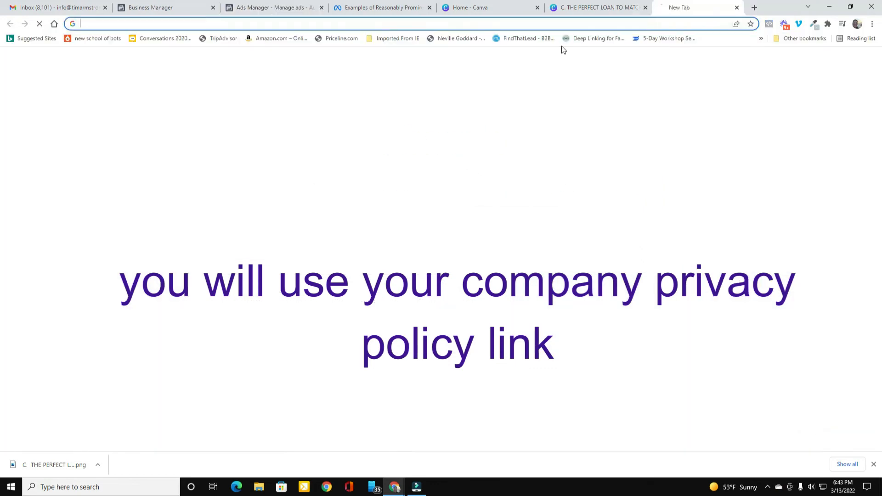
left_click(540, 21)
type("op")
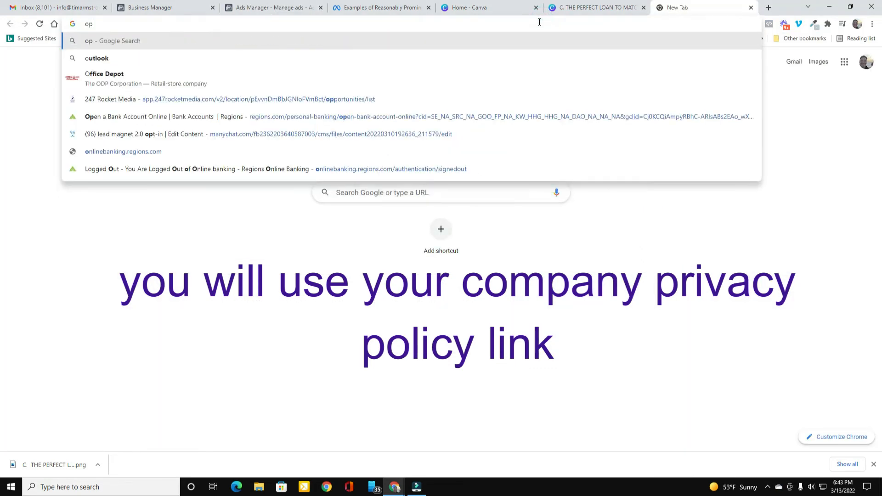
type("enmortgage.com")
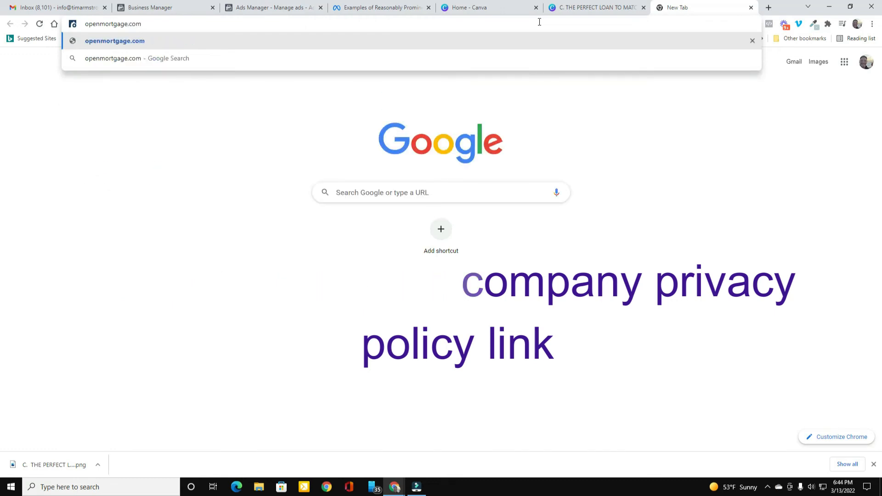
key("Return")
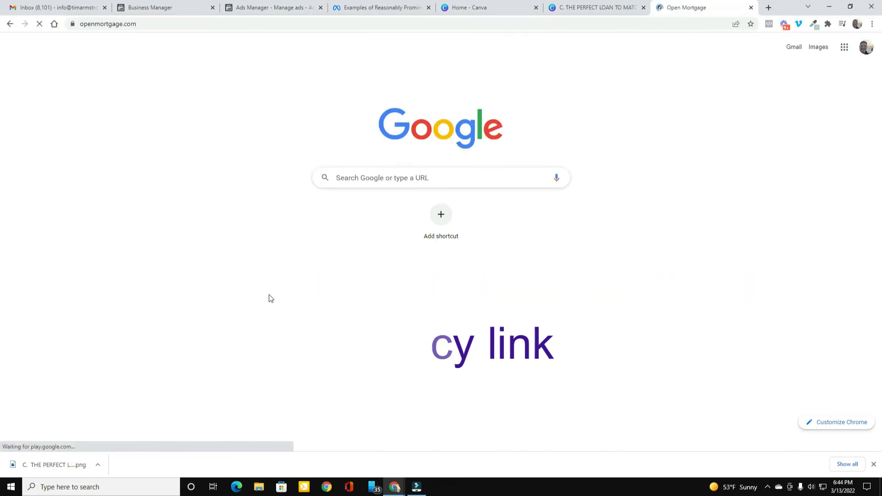
scroll(330, 299, "down", 15)
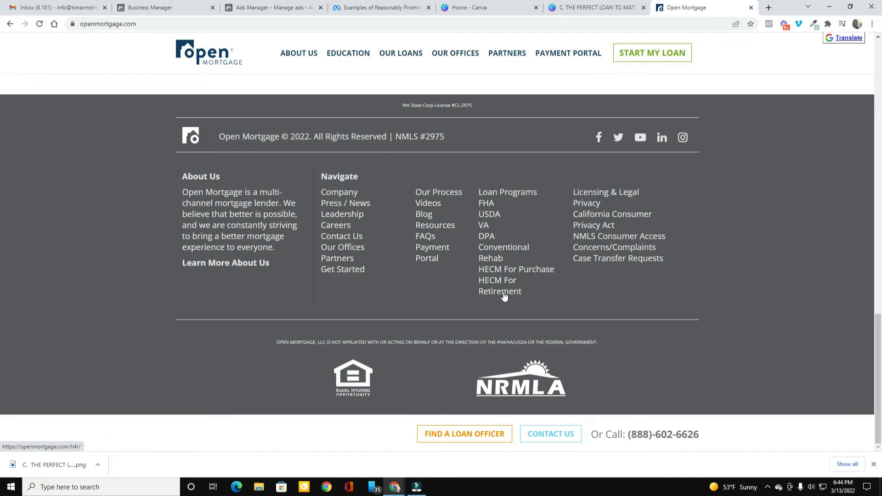
left_click(586, 203)
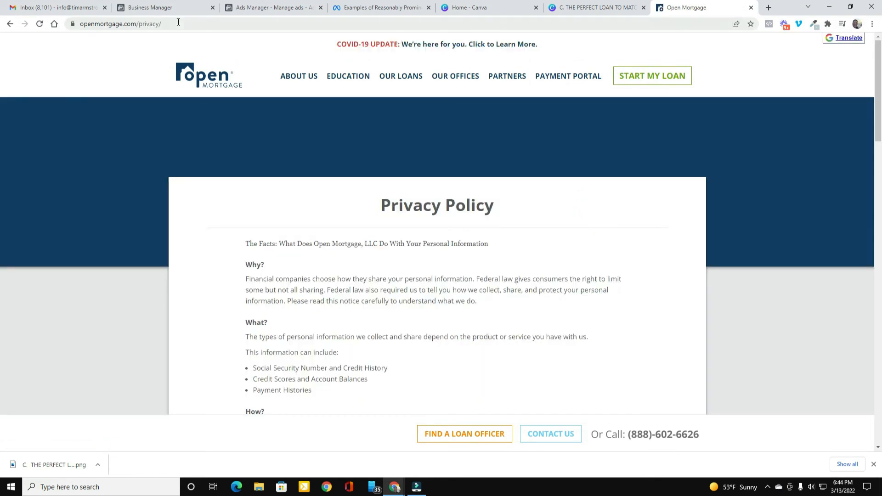
Copy the address of the Open Mortgage privacy page and paste it as the form's privacy policy link in Ads Manager
left_click(83, 26)
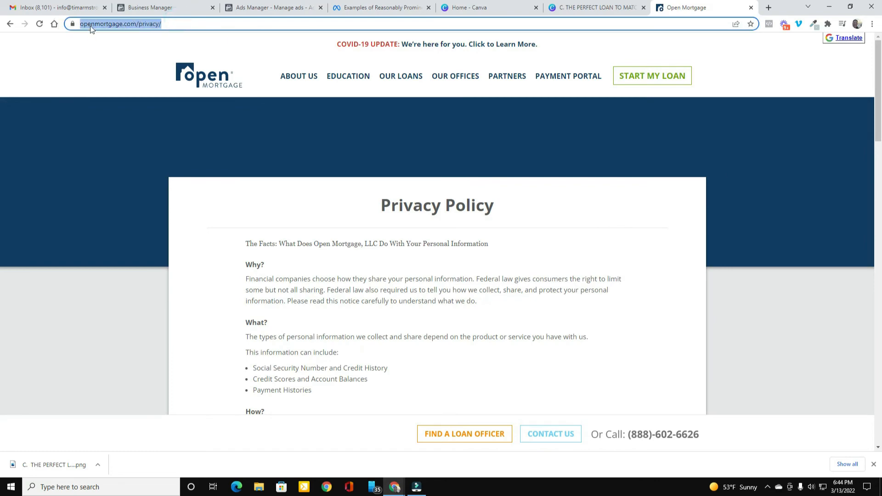
right_click(89, 24)
left_click(115, 88)
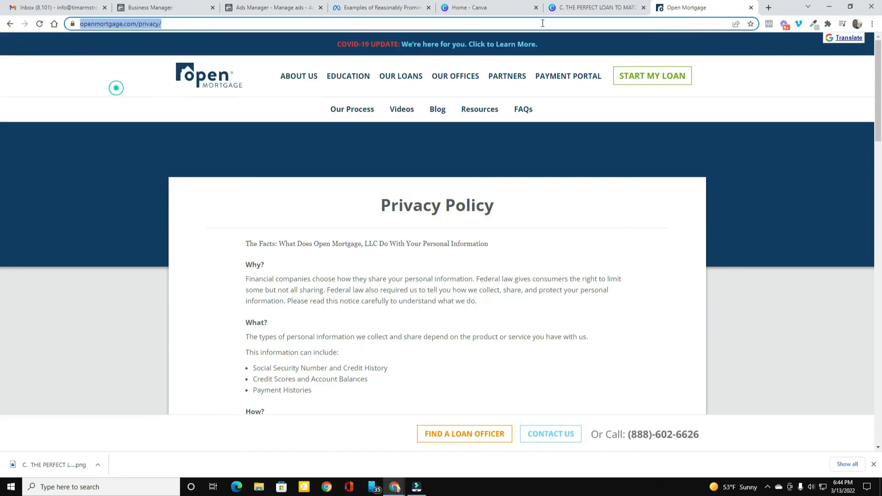
left_click(585, 8)
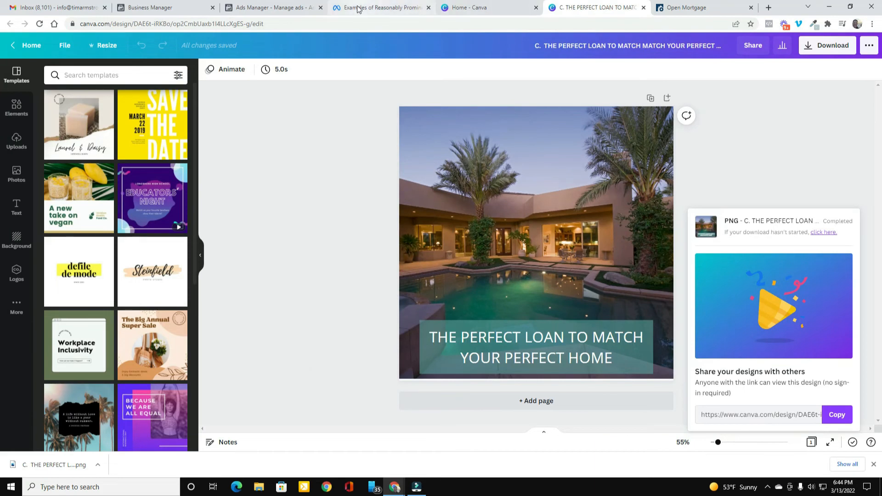
left_click(282, 8)
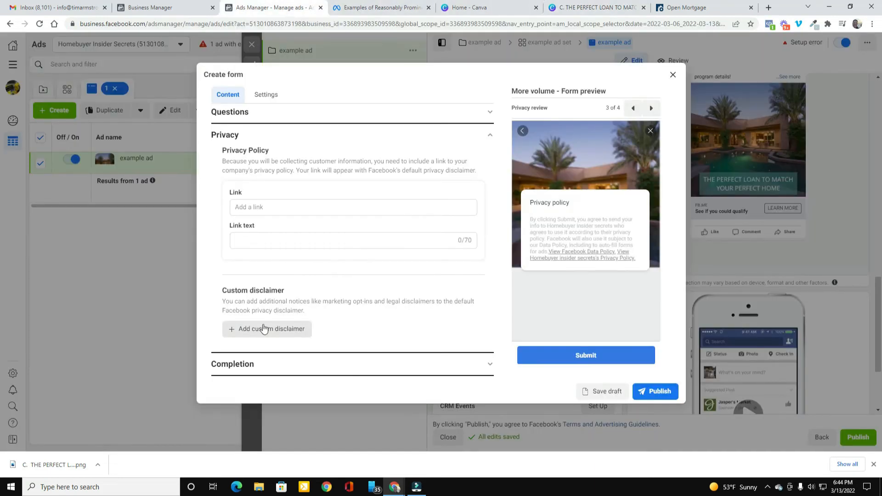
right_click(253, 209)
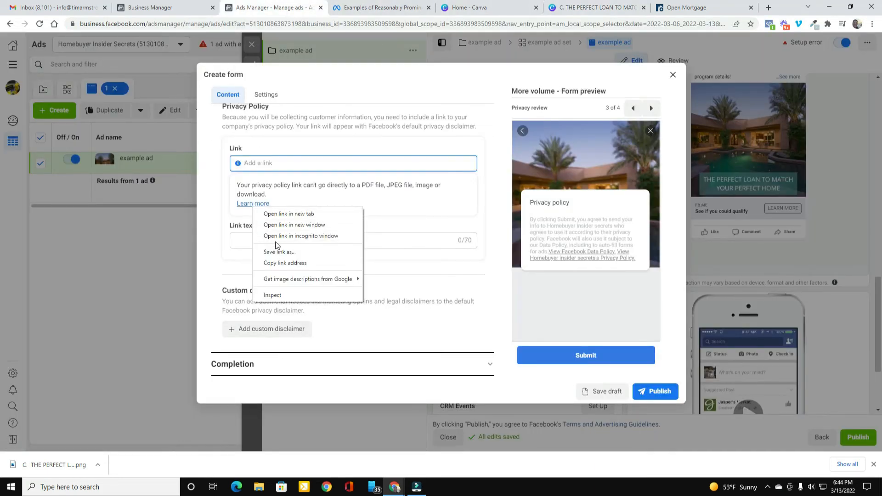
left_click(259, 165)
right_click(260, 165)
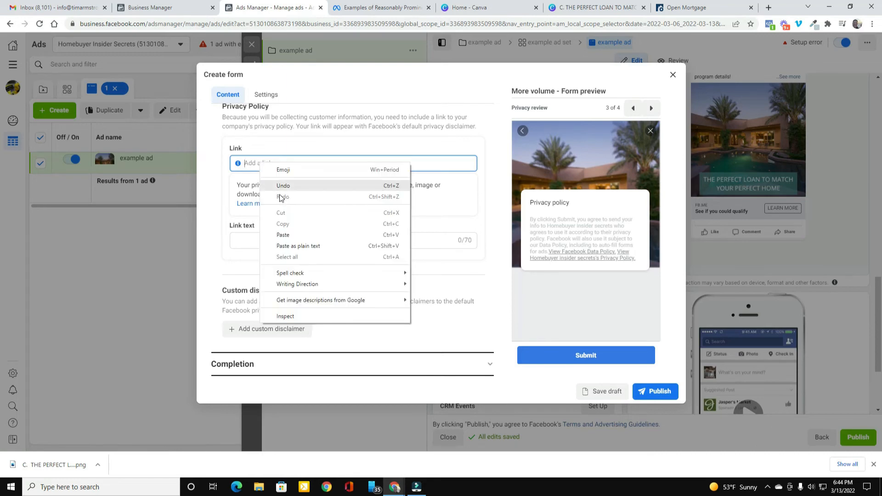
left_click(292, 234)
Add a custom disclaimer block to the form's privacy settings and open the Completion section
left_click(248, 226)
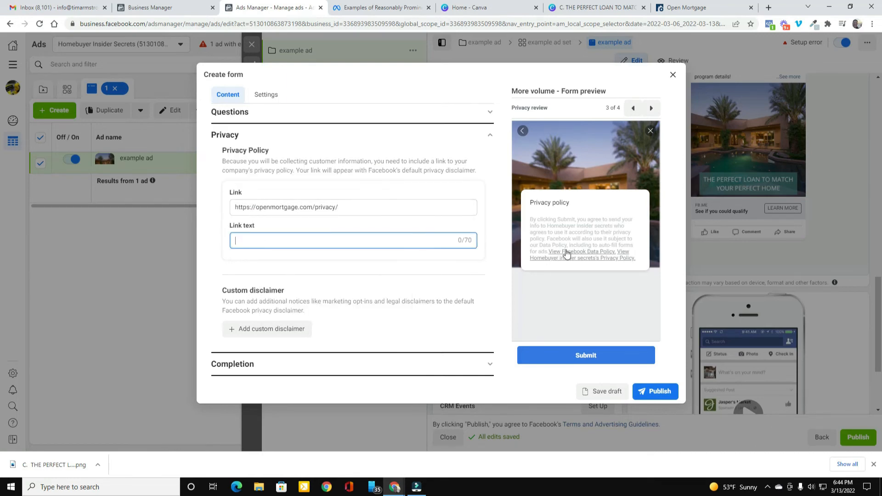
left_click(275, 329)
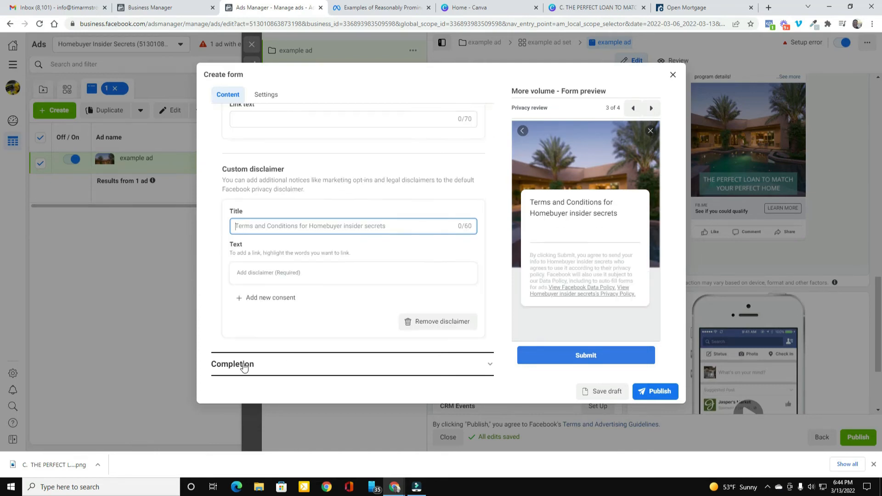
left_click(244, 364)
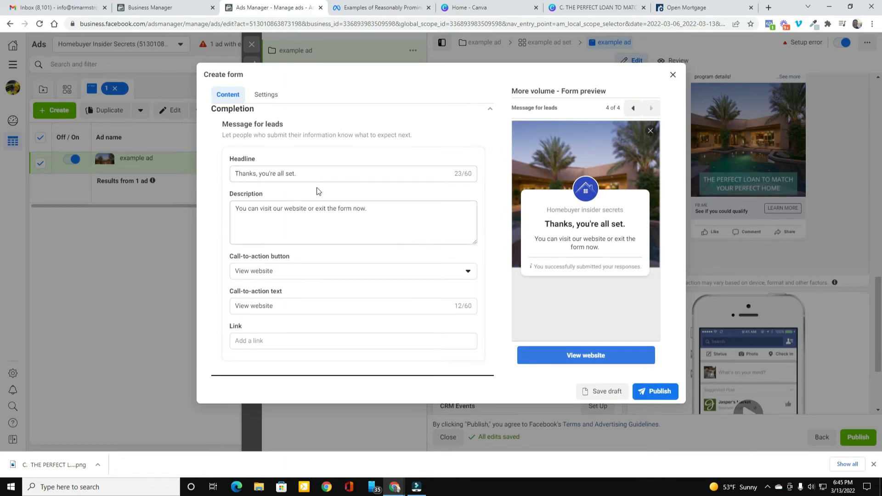
Replace the completion message's description with "Let's set up an appointment to discuss your options"
triple_click(378, 207)
key("BackSpace")
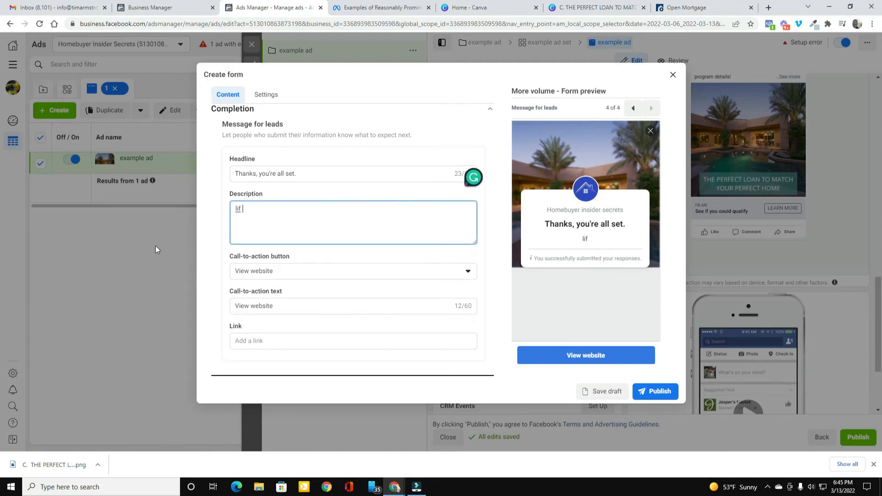
key("ctrl+v")
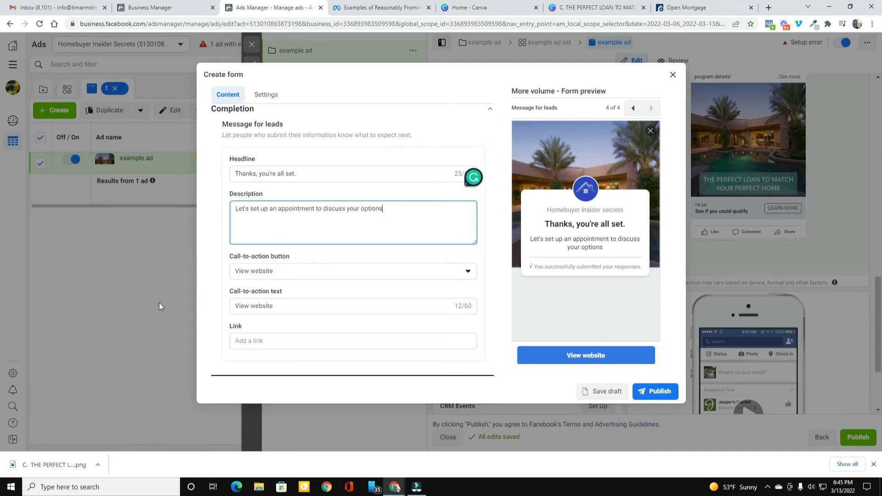
Keep View website as the completion call-to-action type and set the call-to-action text to "Set up Appointment"
left_click(250, 271)
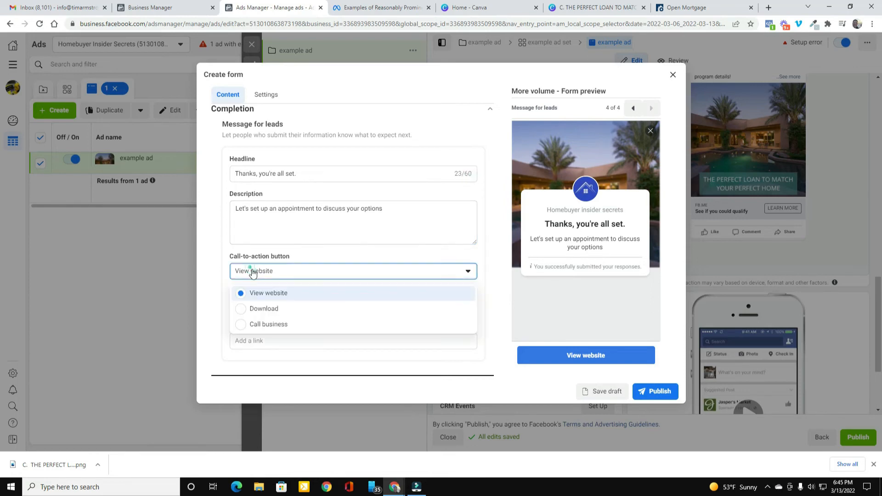
left_click(260, 295)
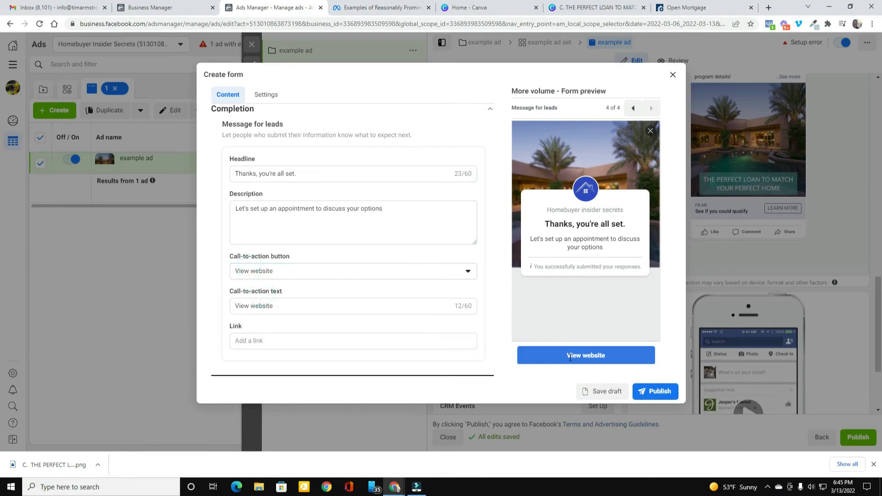
left_click(320, 307)
left_click(293, 271)
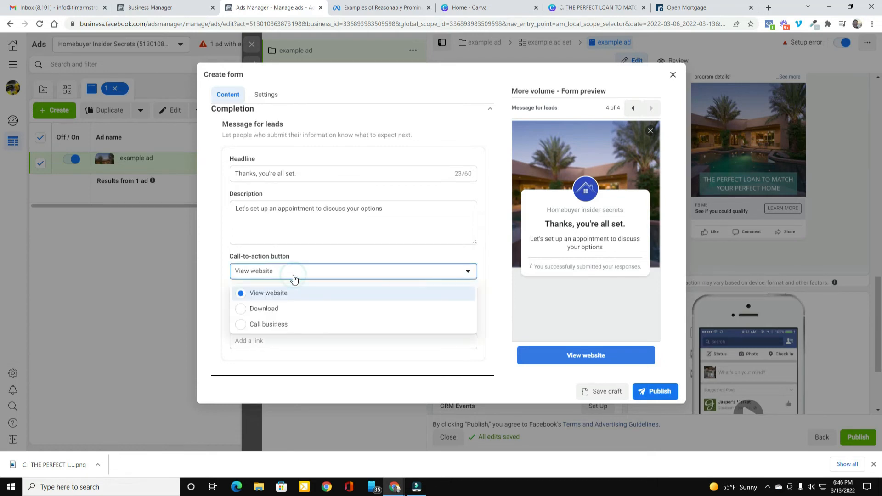
left_click(293, 273)
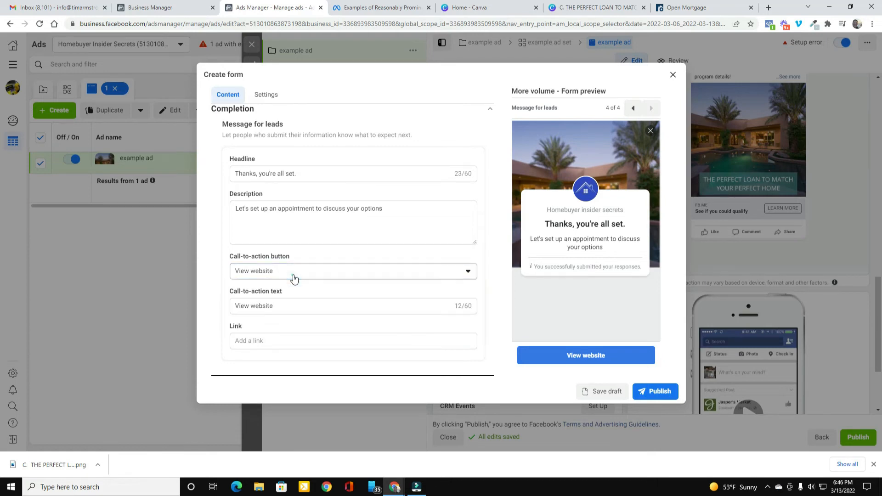
triple_click(282, 305)
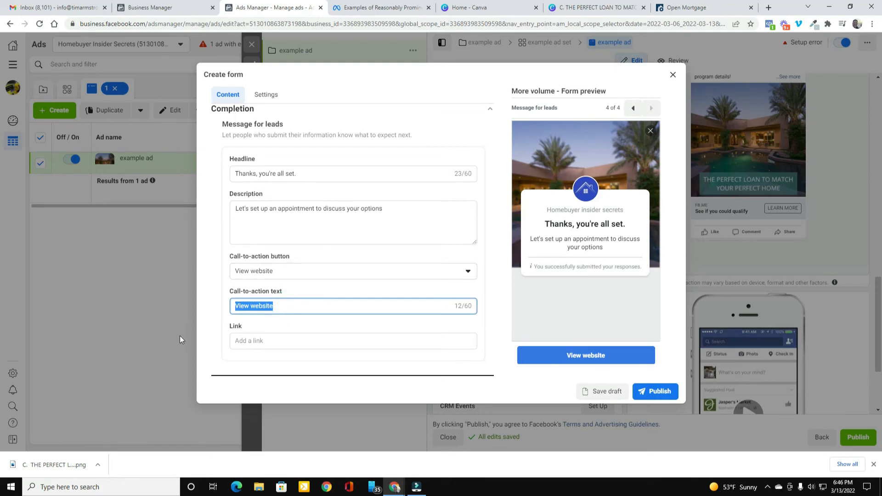
type("Set up ")
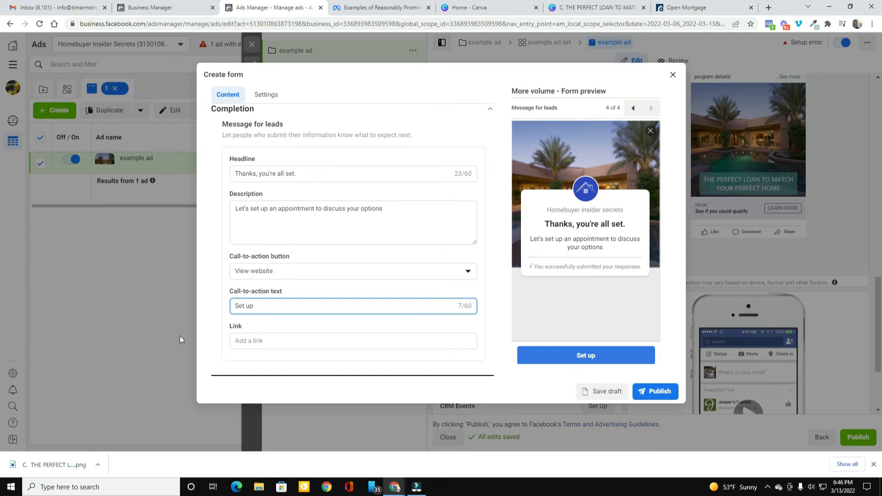
type("Appointment")
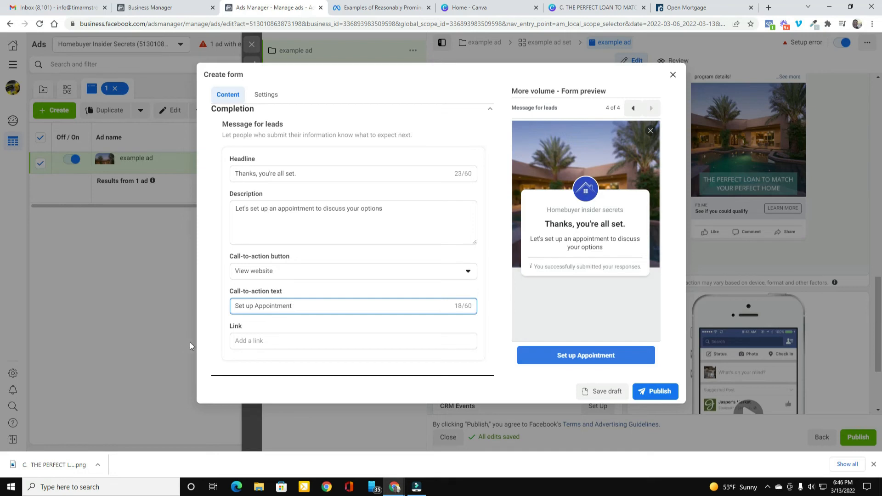
left_click(287, 343)
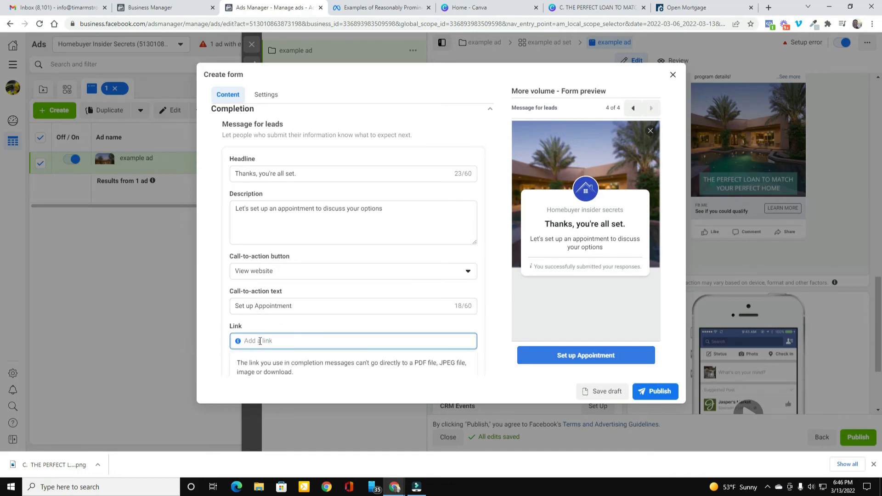
left_click(260, 341)
type("c")
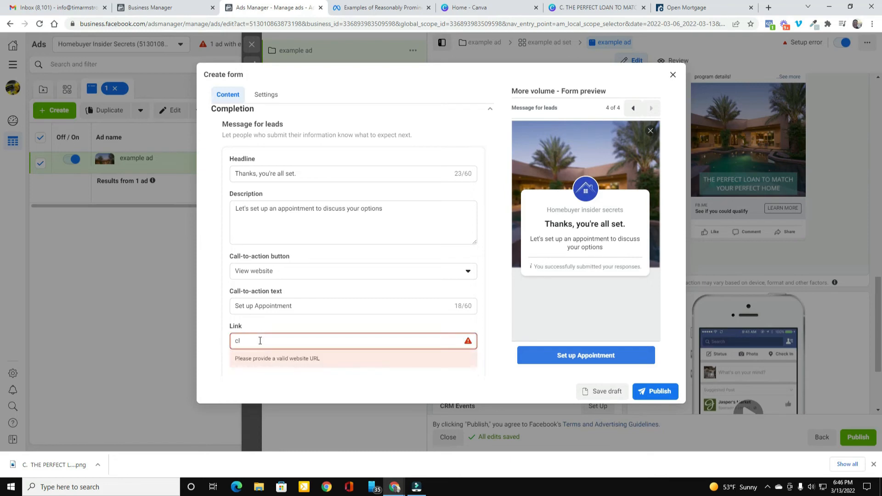
type("alendly.co")
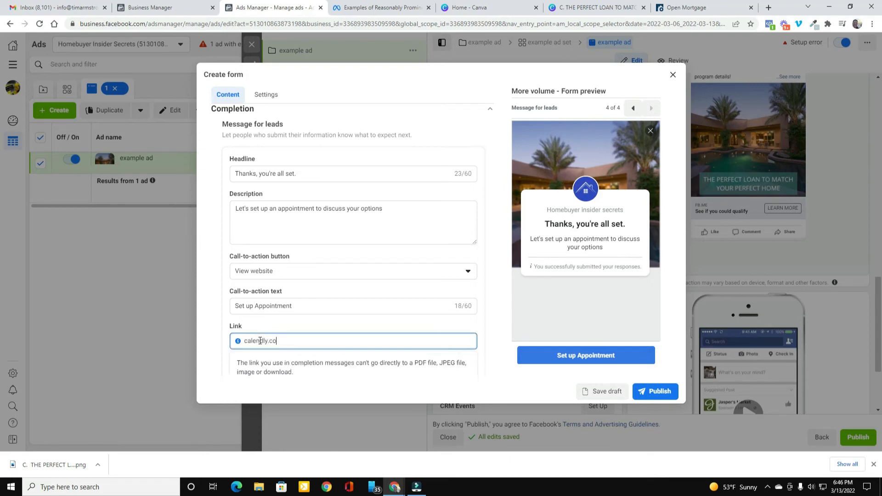
key("BackSpace")
key("BackSpace")
key("BackSpace")
key("BackSpace")
key("BackSpace")
key("BackSpace")
key("BackSpace")
key("BackSpace")
key("BackSpace")
key("BackSpace")
key("BackSpace")
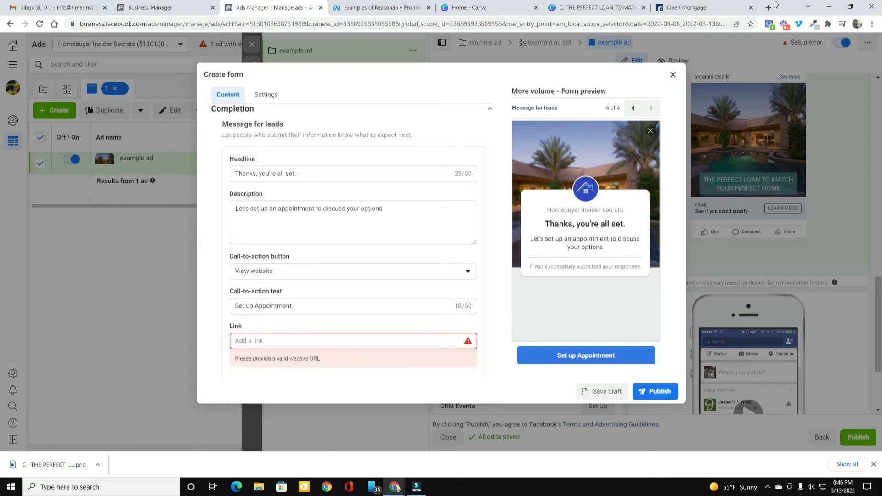
Open the advertiser's own marketing company website in a new browser tab
left_click(768, 7)
left_click(634, 24)
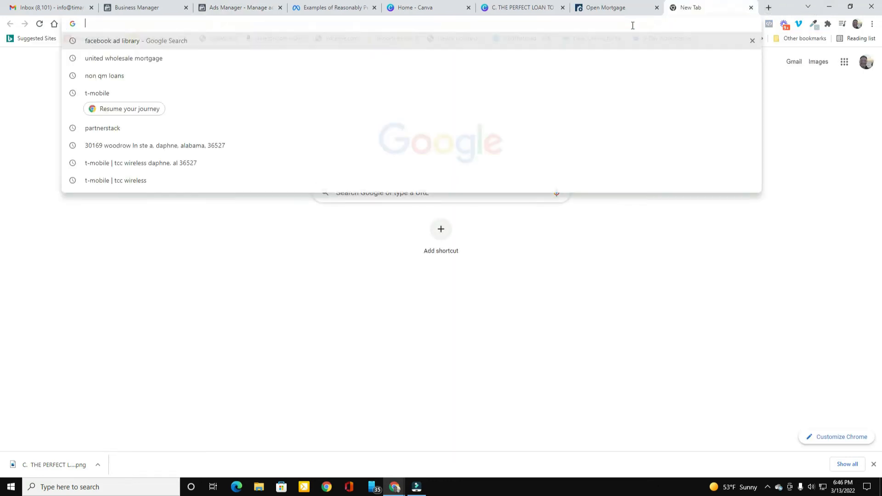
type("l")
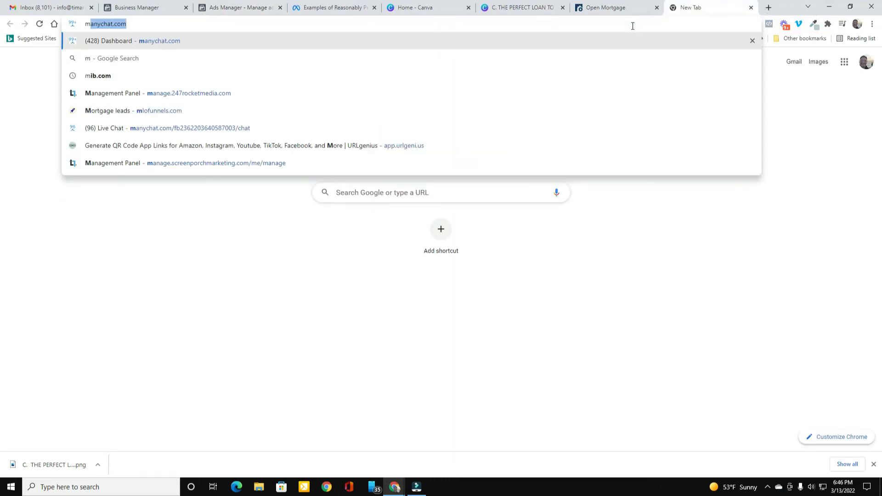
key("Escape")
type("timarmstrongmarketing.com")
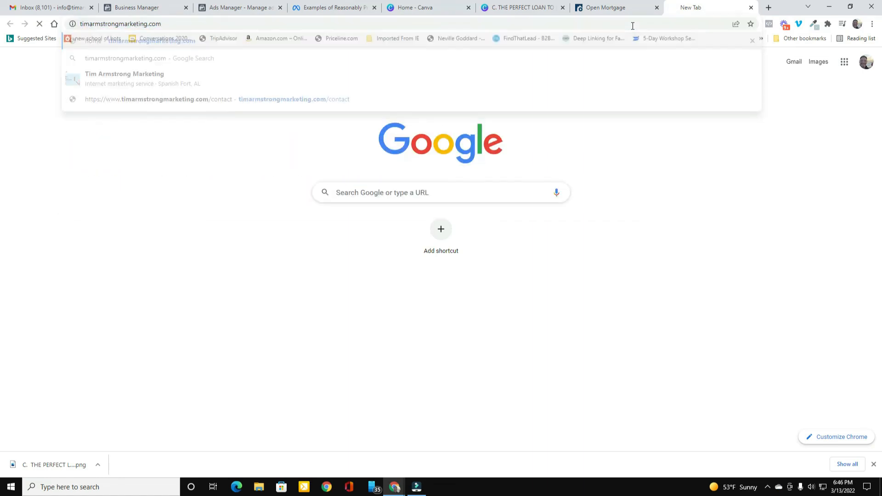
Load the marketing company's website, go to its Contact page with the booking calendar and copy that page's address
key("Return")
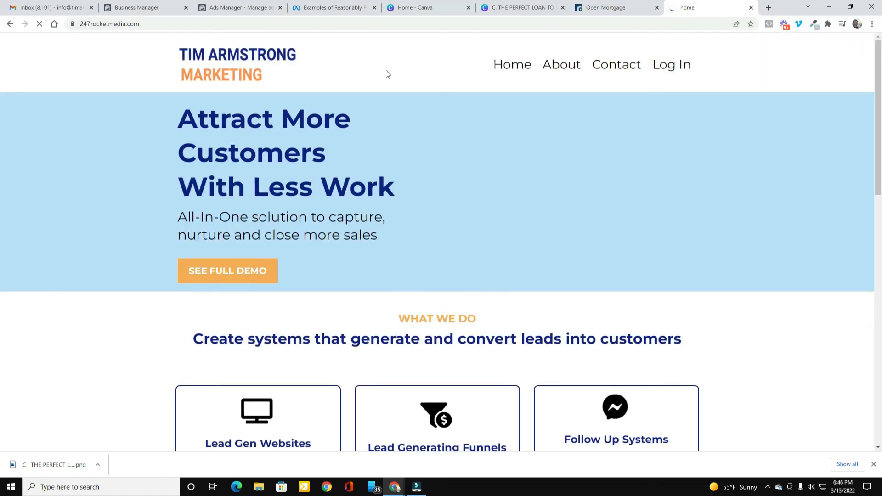
left_click(611, 69)
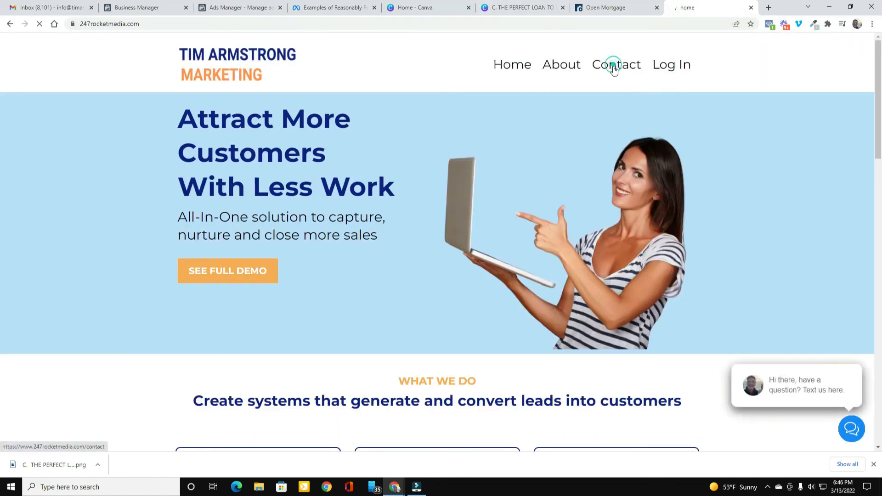
left_click(173, 23)
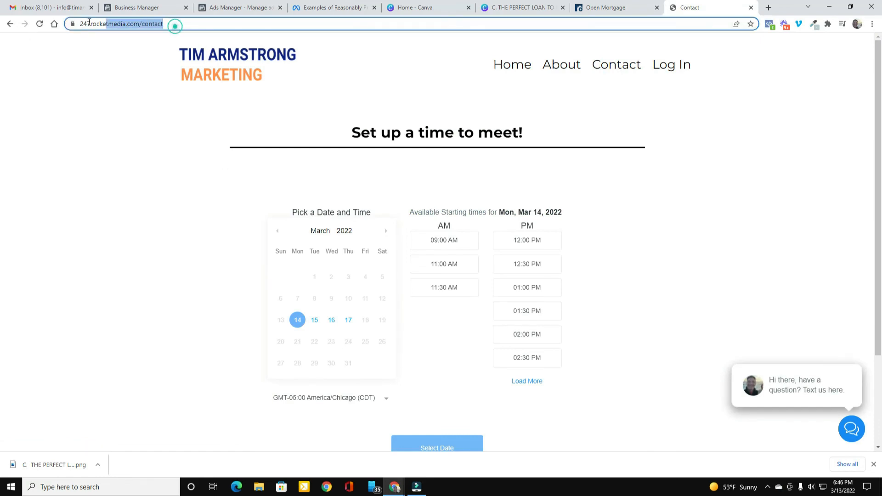
right_click(87, 24)
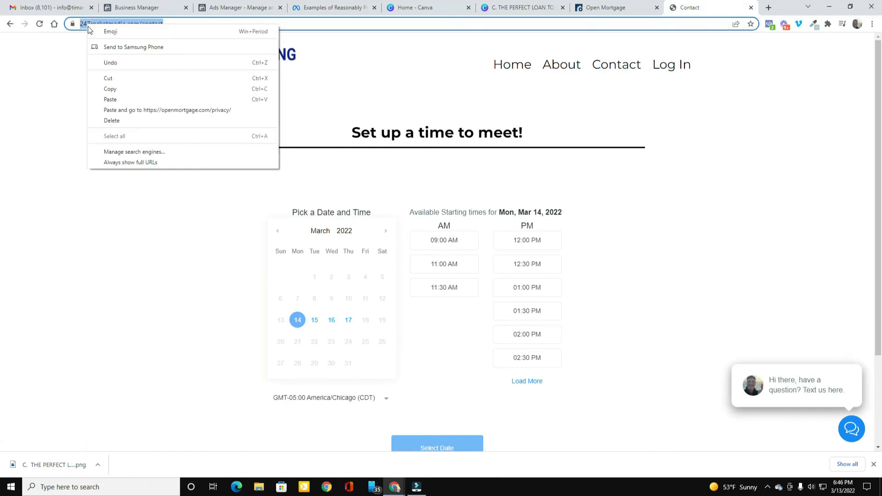
left_click(112, 87)
left_click(607, 7)
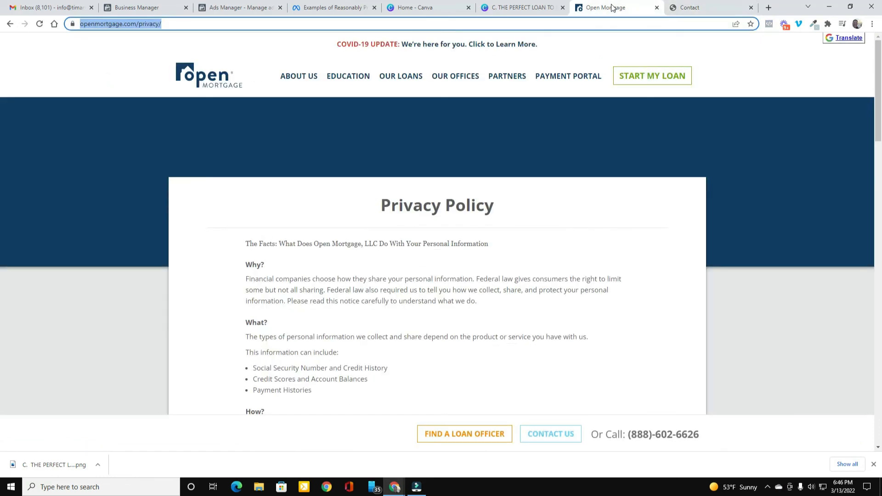
left_click(228, 13)
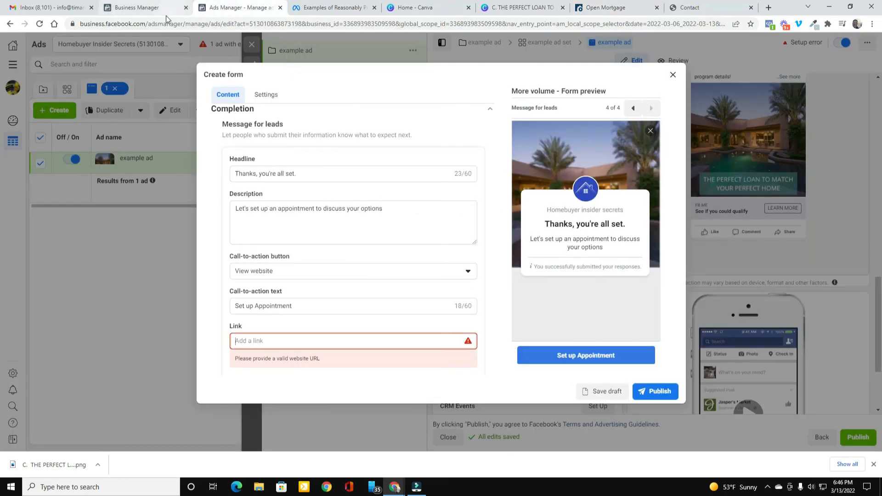
right_click(240, 344)
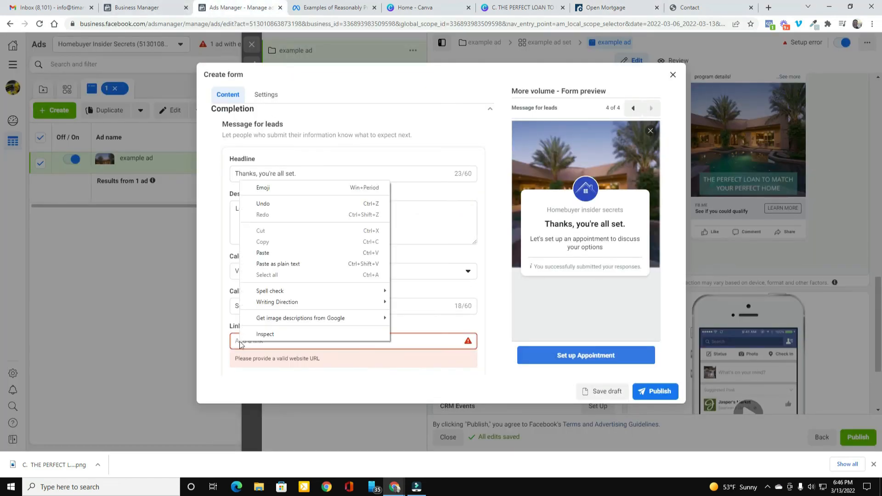
left_click(269, 254)
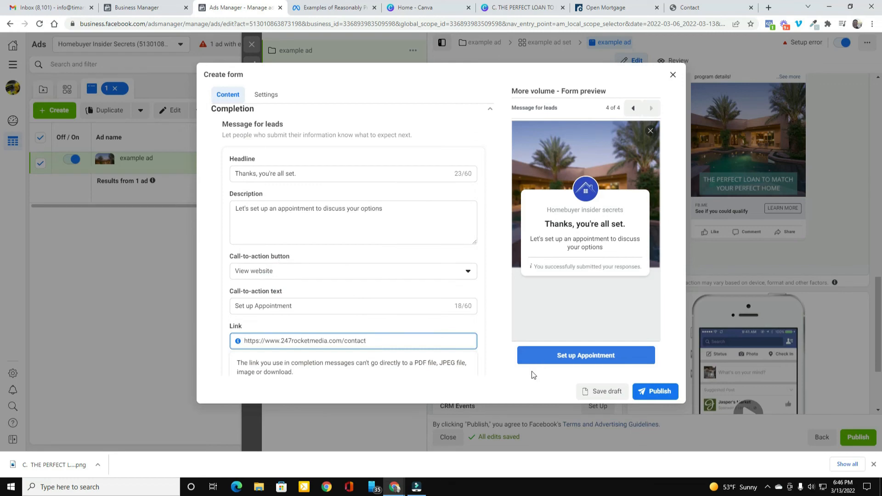
scroll(467, 255, "down", 1)
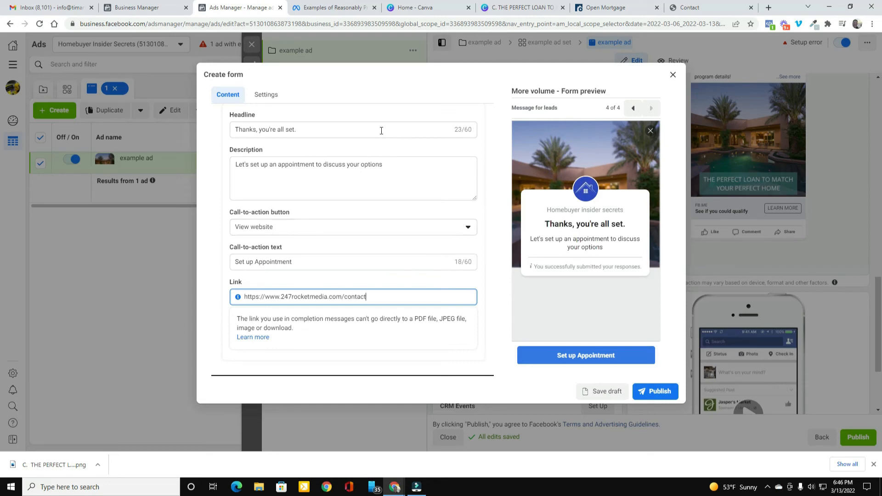
left_click(659, 392)
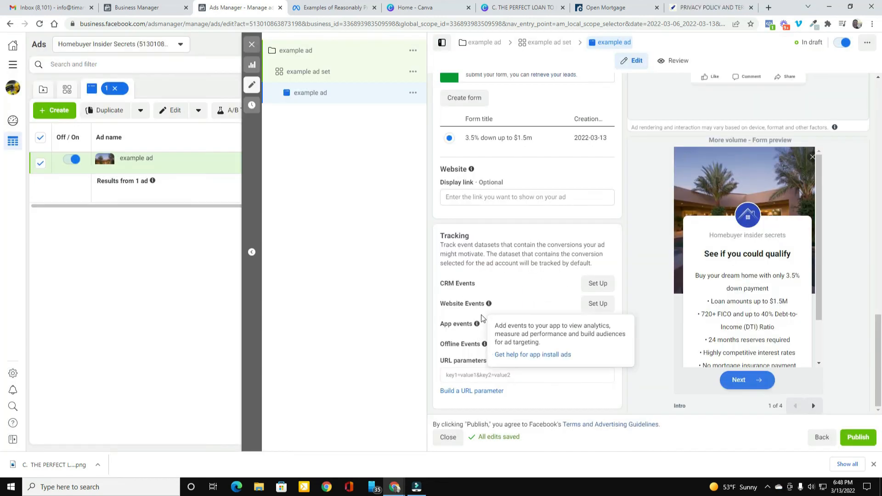
Review the instant form preview page by page, from the intro through contact information and privacy review to the message for leads
scroll(759, 292, "up", 3)
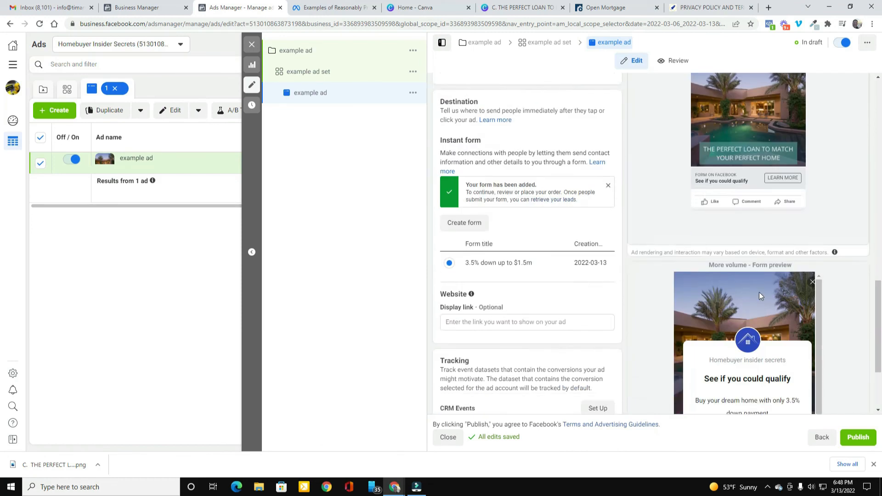
scroll(759, 292, "down", 5)
scroll(749, 285, "up", 2)
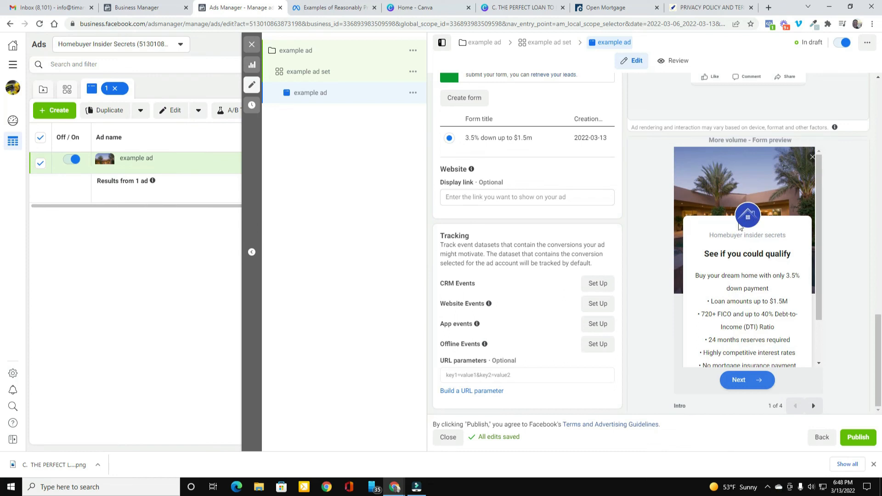
scroll(765, 224, "down", 2)
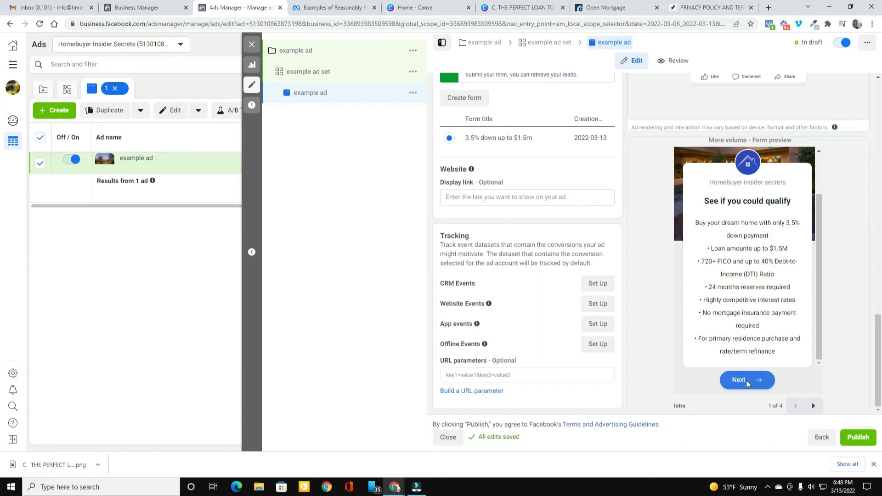
left_click(813, 406)
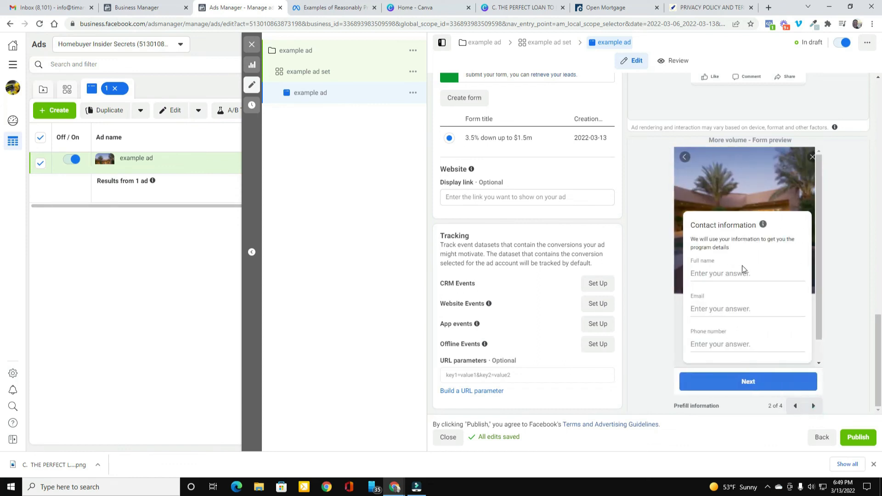
left_click(814, 406)
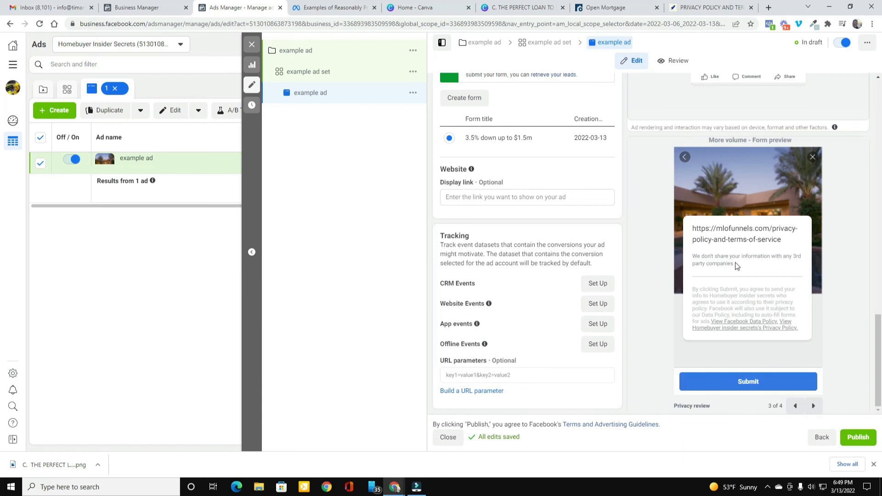
left_click(814, 407)
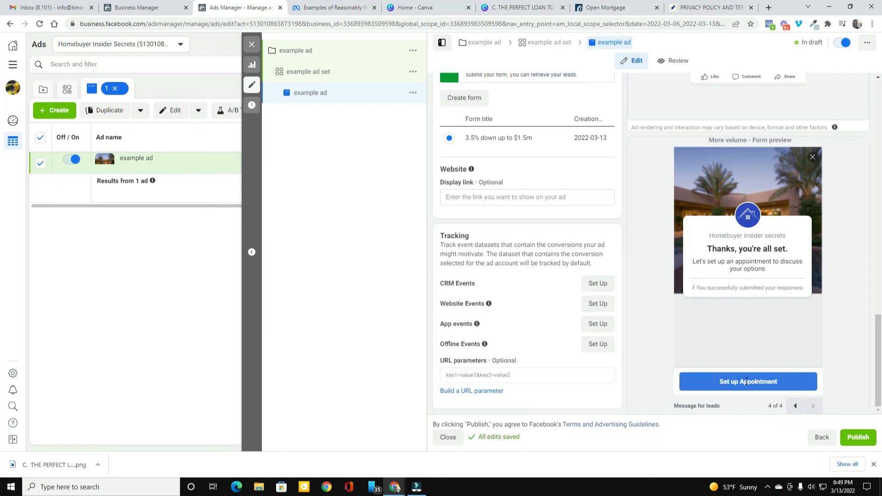
Publish the example ad with its campaign and ad set, and check its delivery status in the ads list
scroll(450, 329, "up", 15)
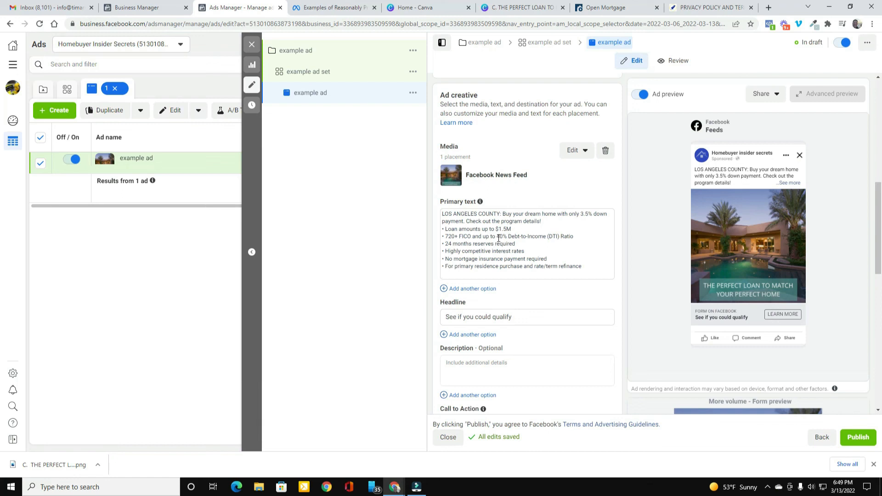
left_click(857, 437)
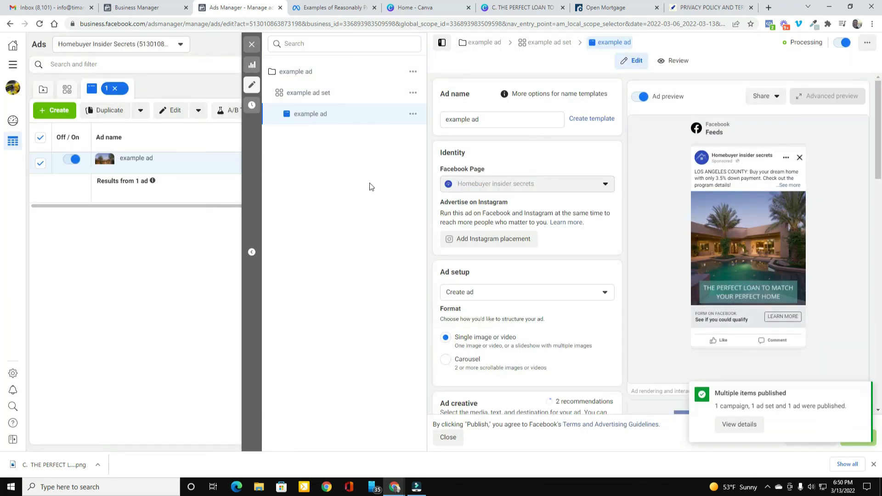
left_click(251, 44)
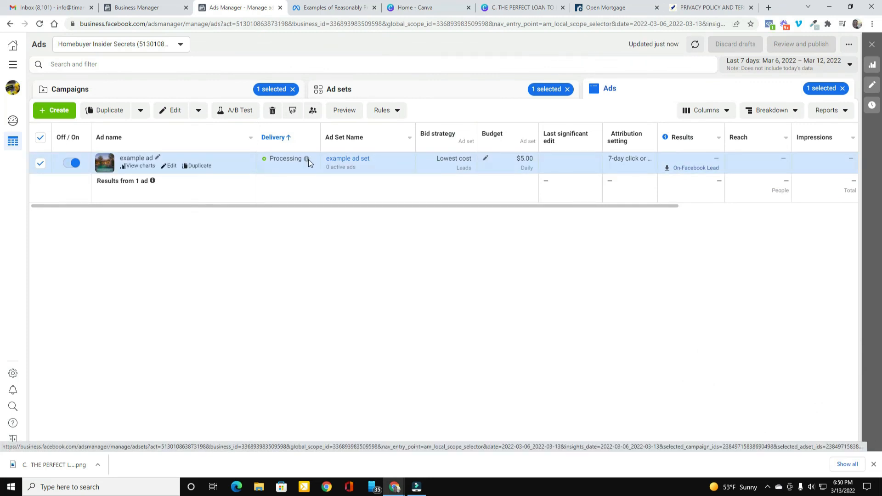
mouse_move(309, 161)
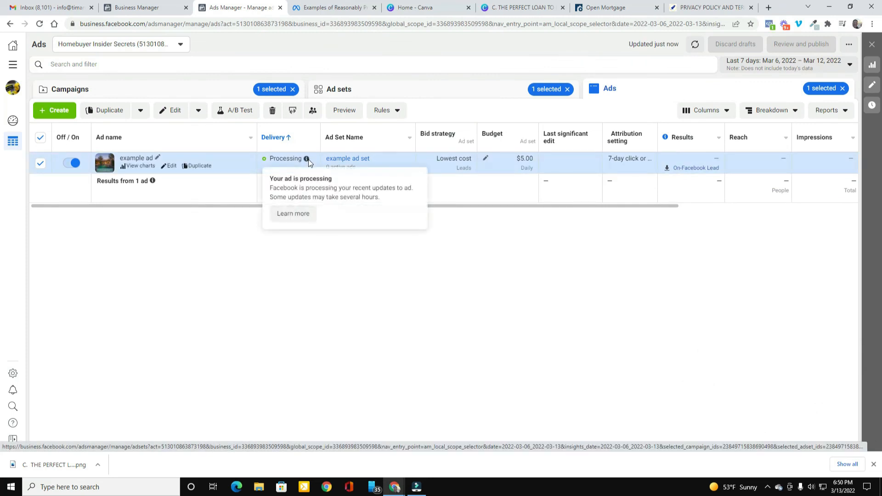